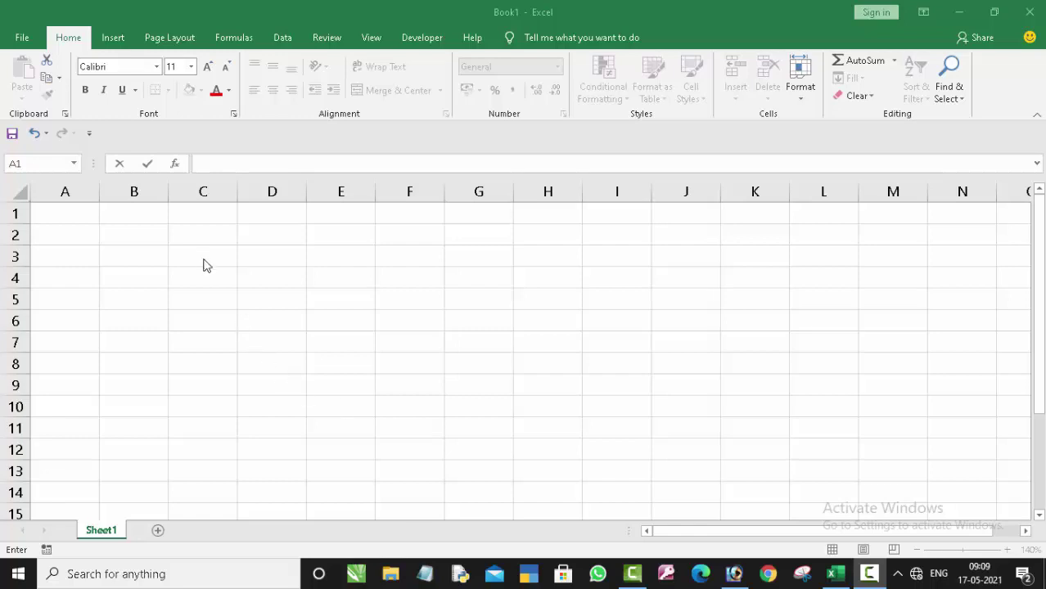
From the Developer tab, launch the Visual Basic editor for Book1
click(202, 257)
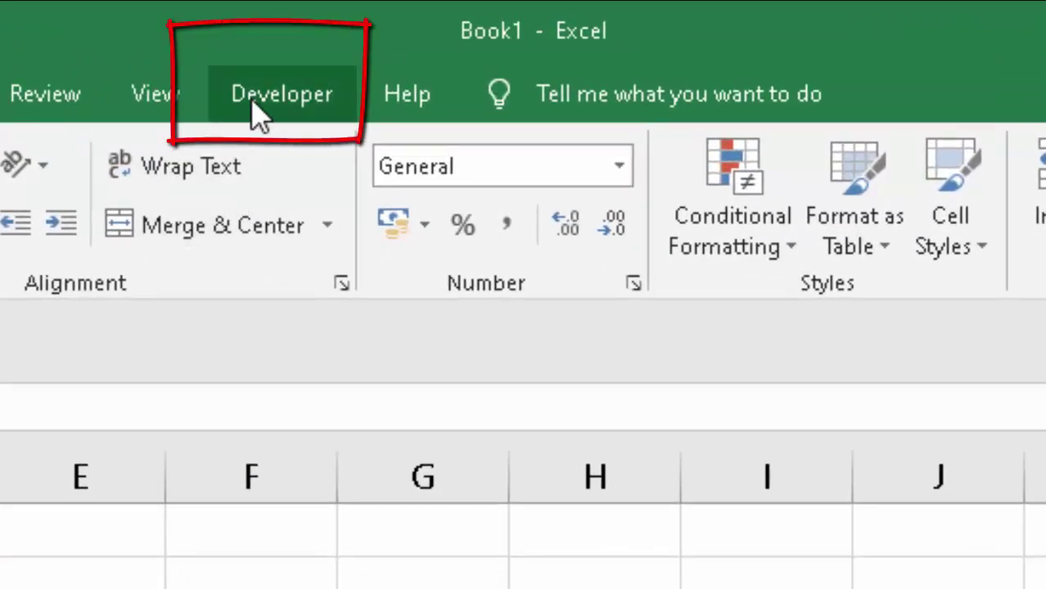
click(255, 107)
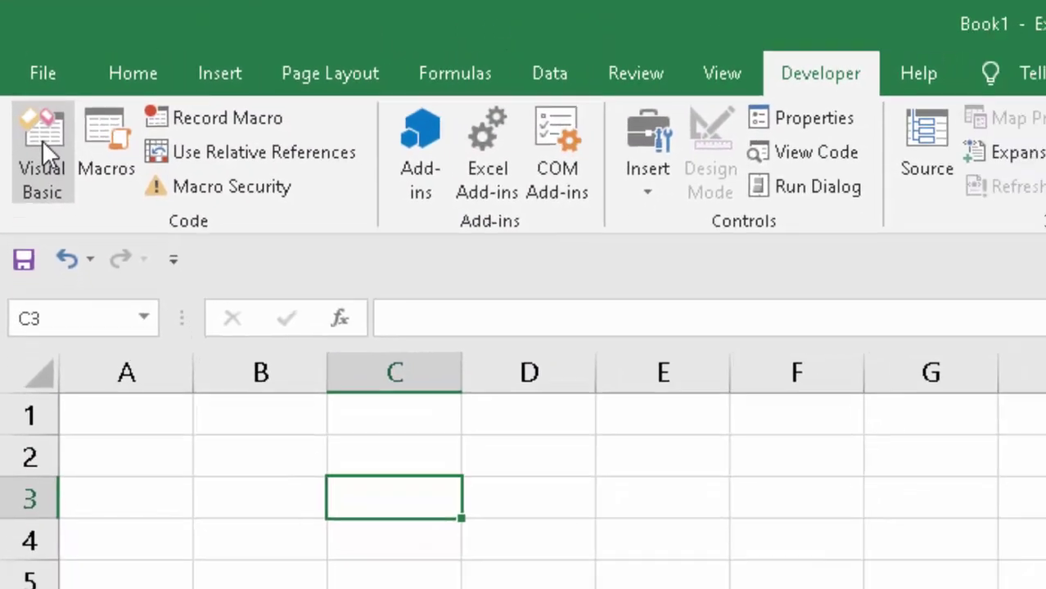
click(42, 140)
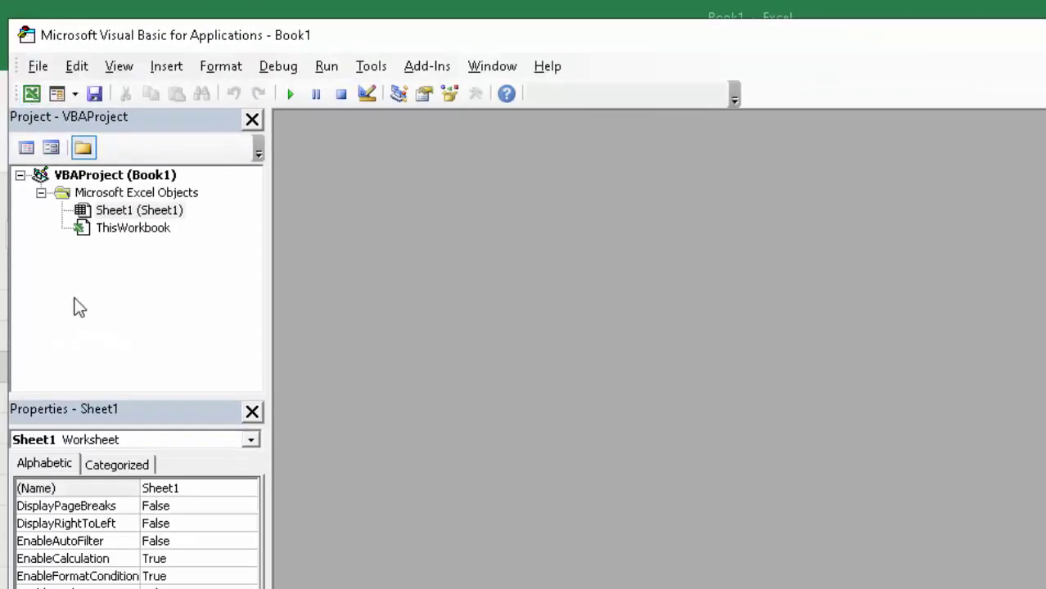
Insert a new module and rename it from Module1 to Add in the Properties window
click(168, 69)
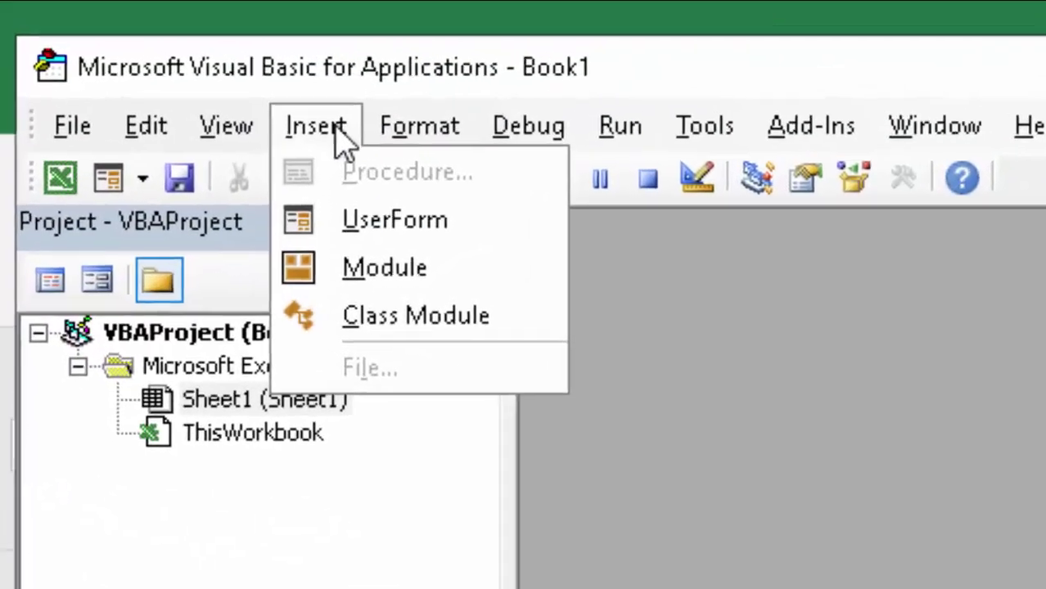
click(214, 143)
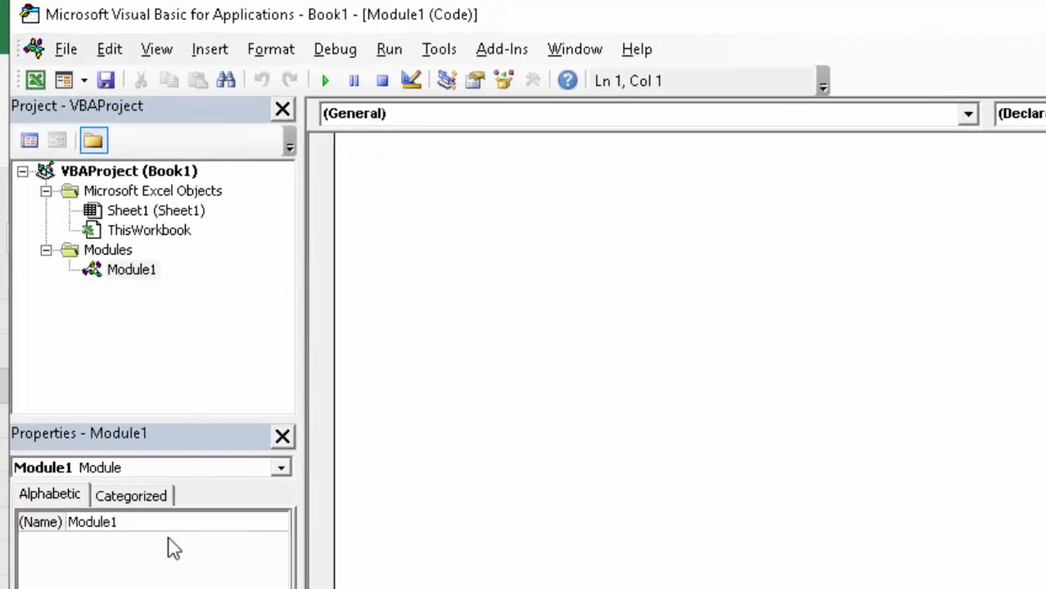
click(276, 481)
key(BackSpace)
key(BackSpace)
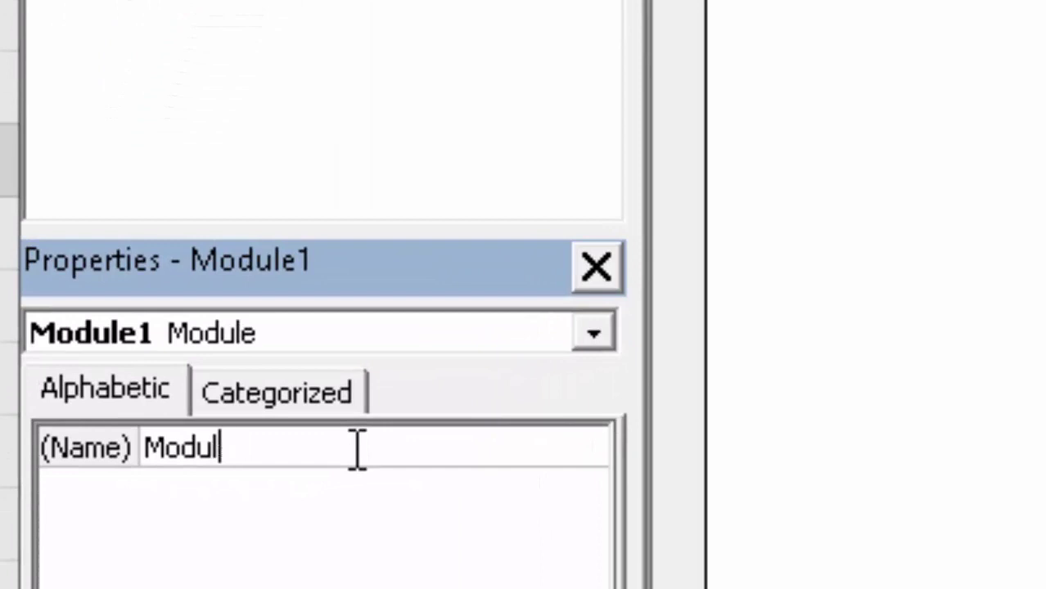
key(BackSpace)
key(BackSpace)
key(BackSpace)
text(Add)
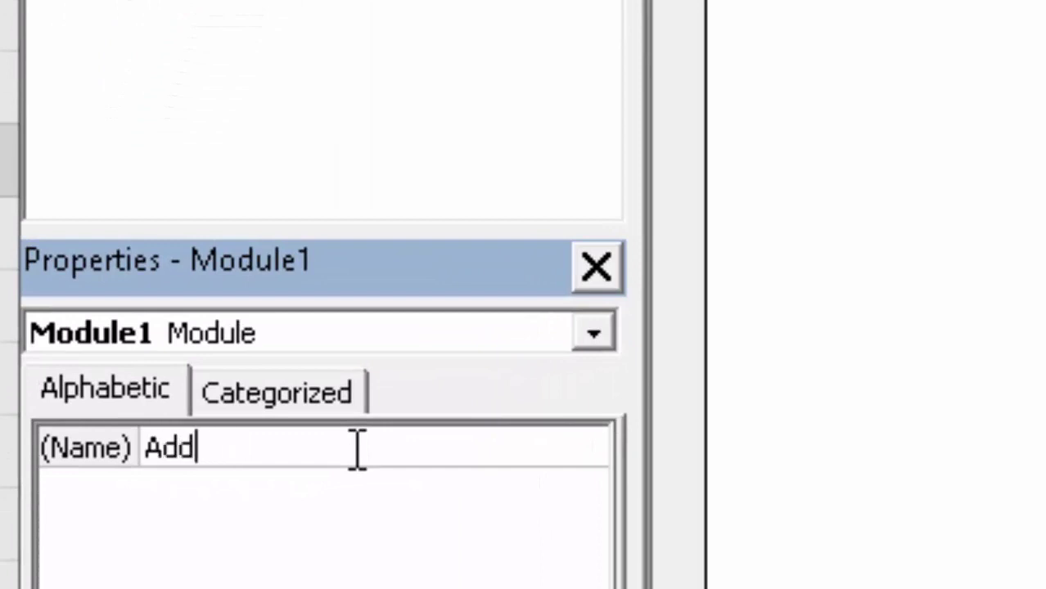
key(Return)
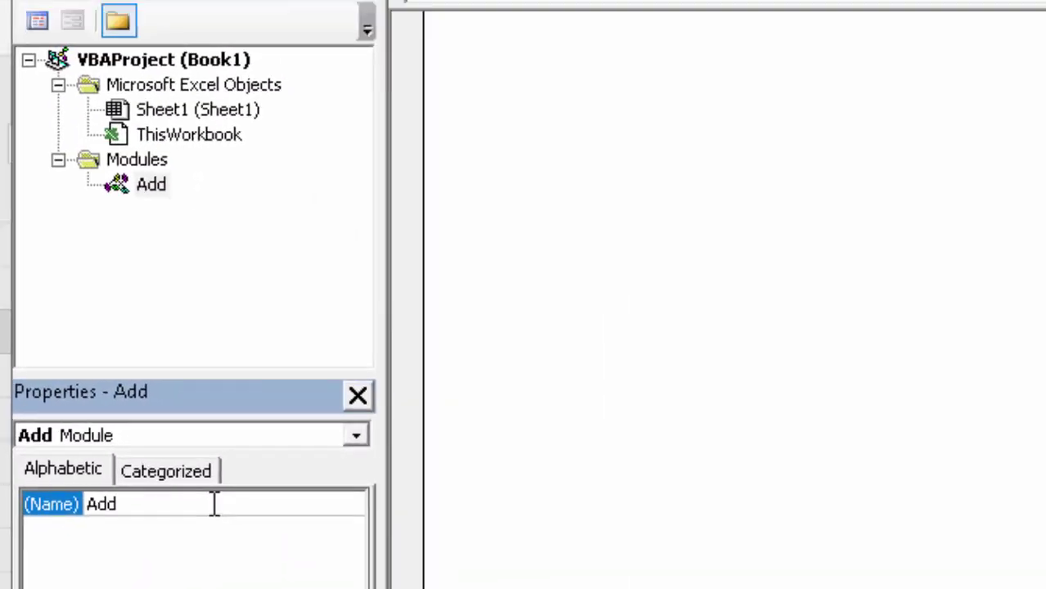
click(393, 171)
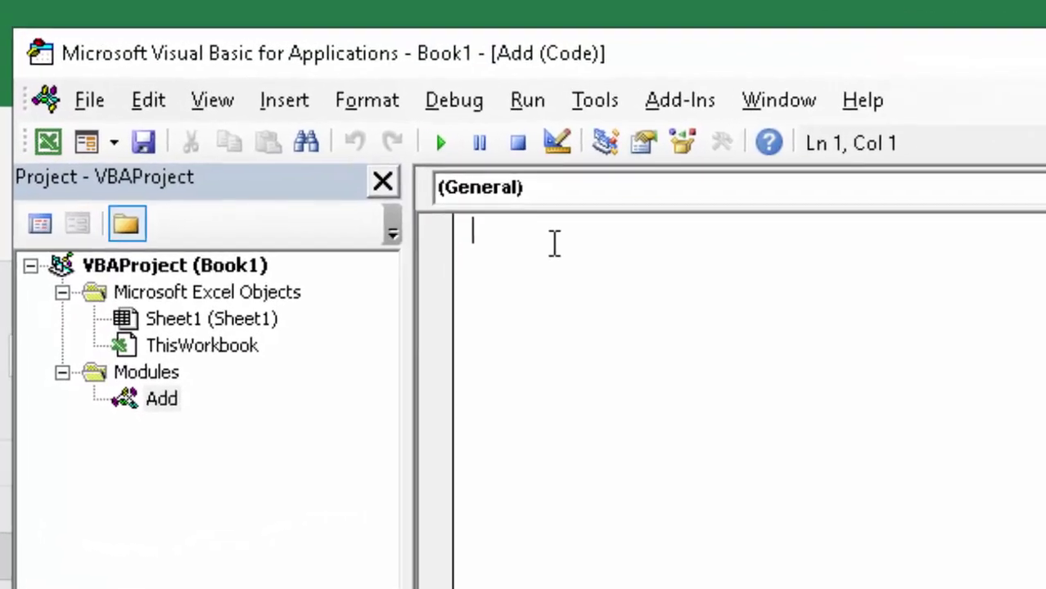
Type the header 'Function add3numbers (a As Integer,' and begin a second parameter b
text(F)
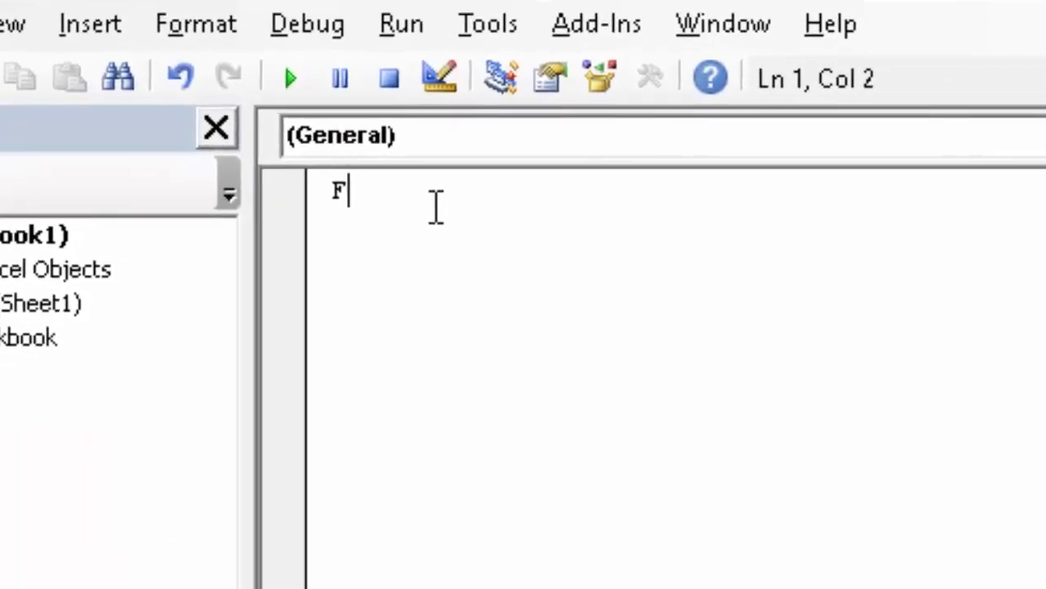
text(unct)
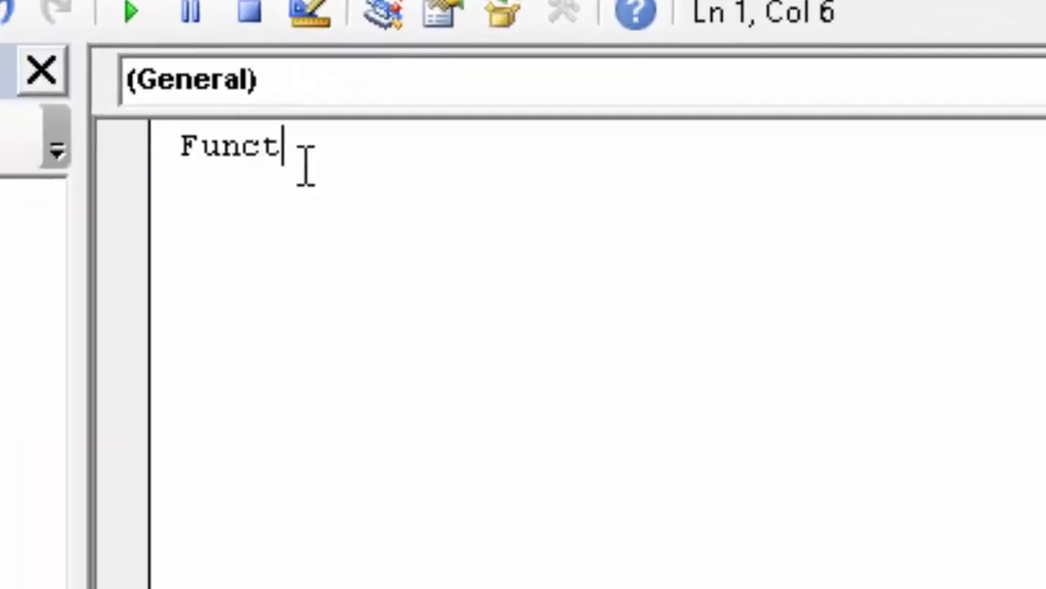
text(ion)
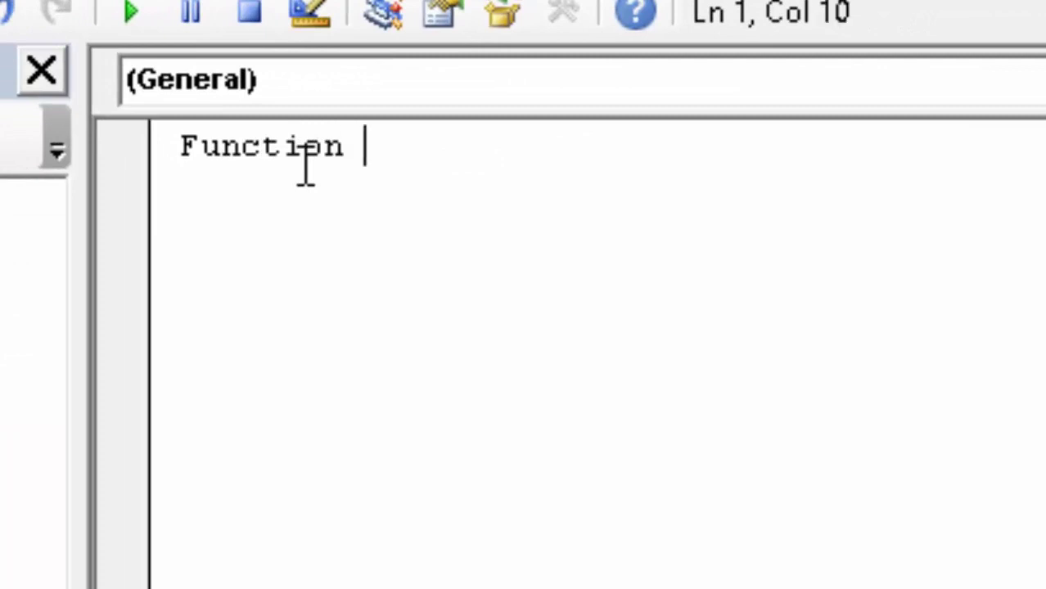
text( addt)
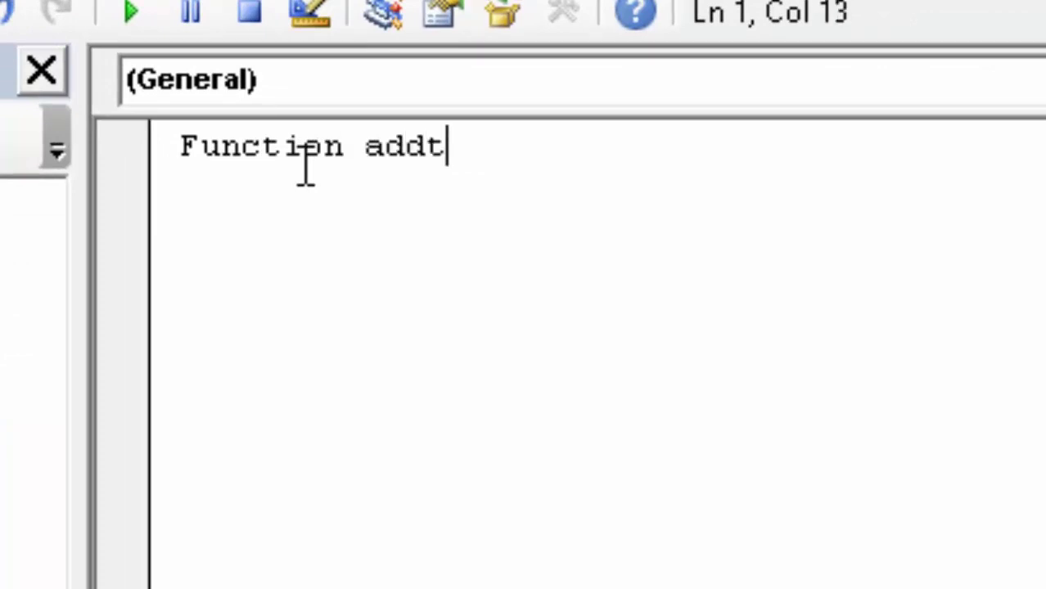
key(BackSpace)
text(3)
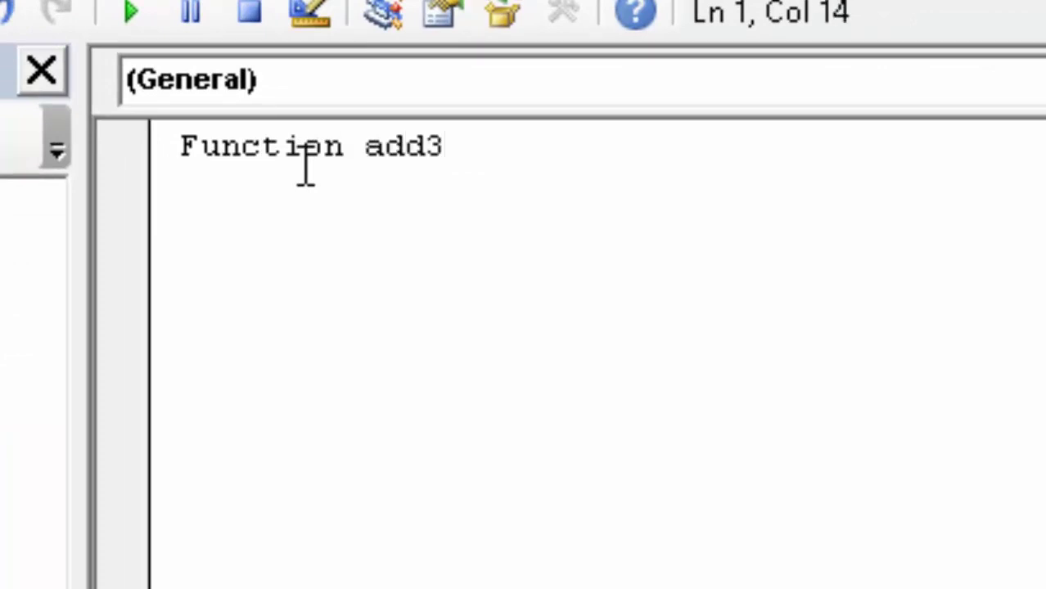
text(number)
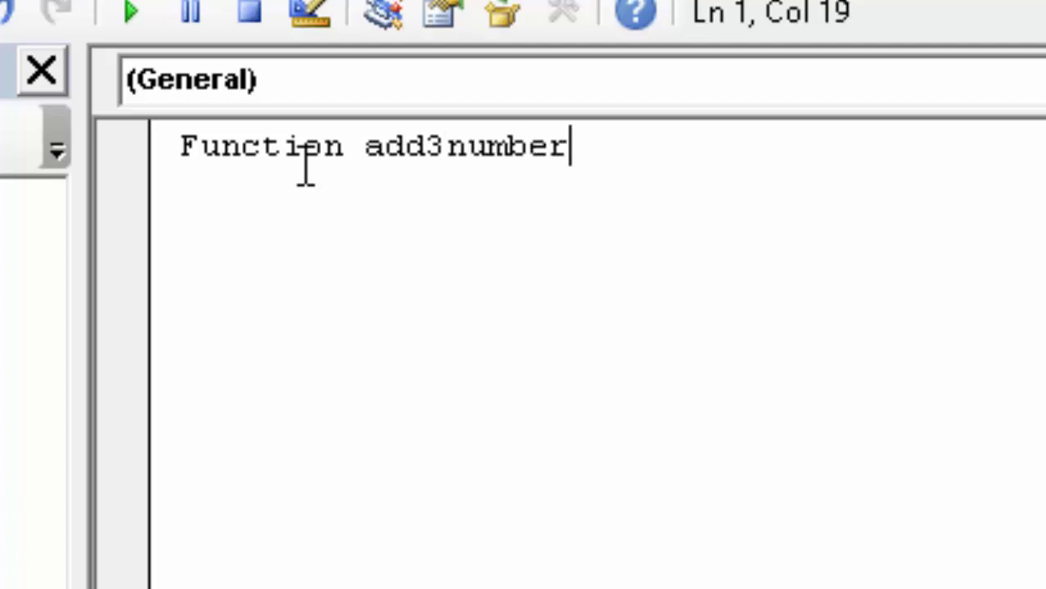
text(s)
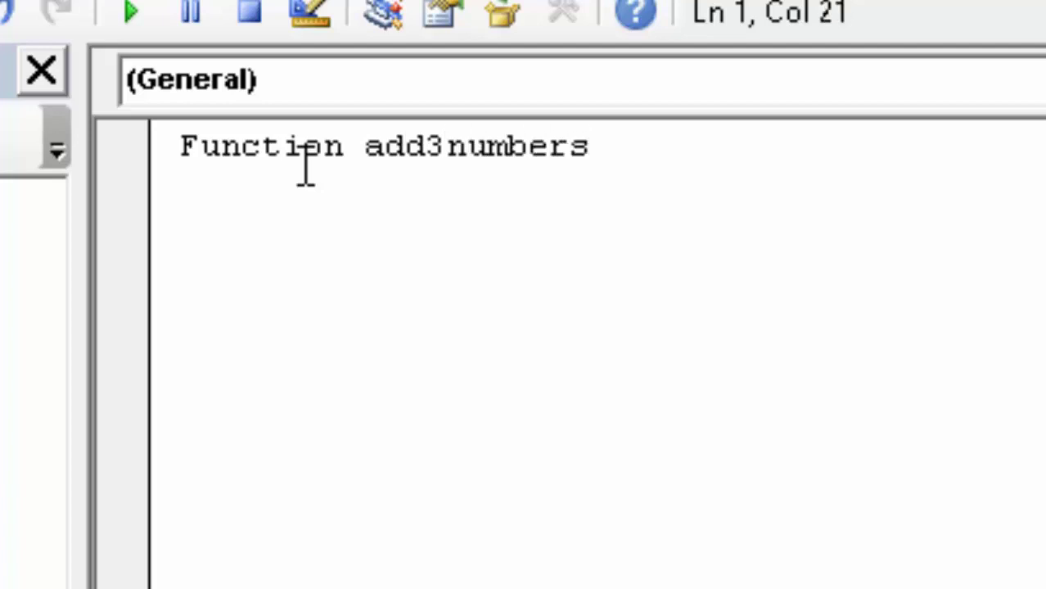
text( ()
text(a)
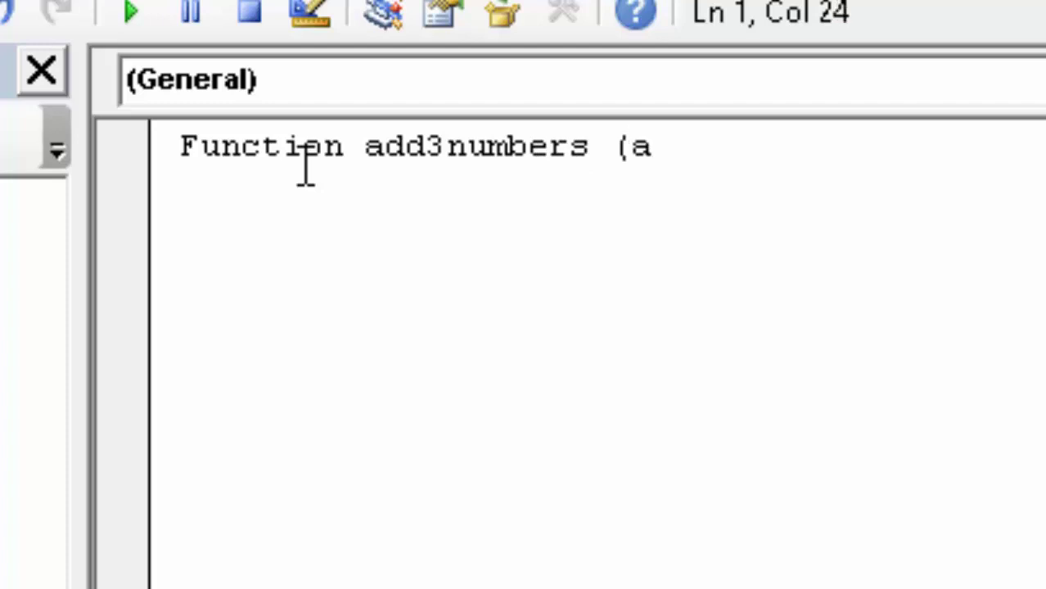
text( A)
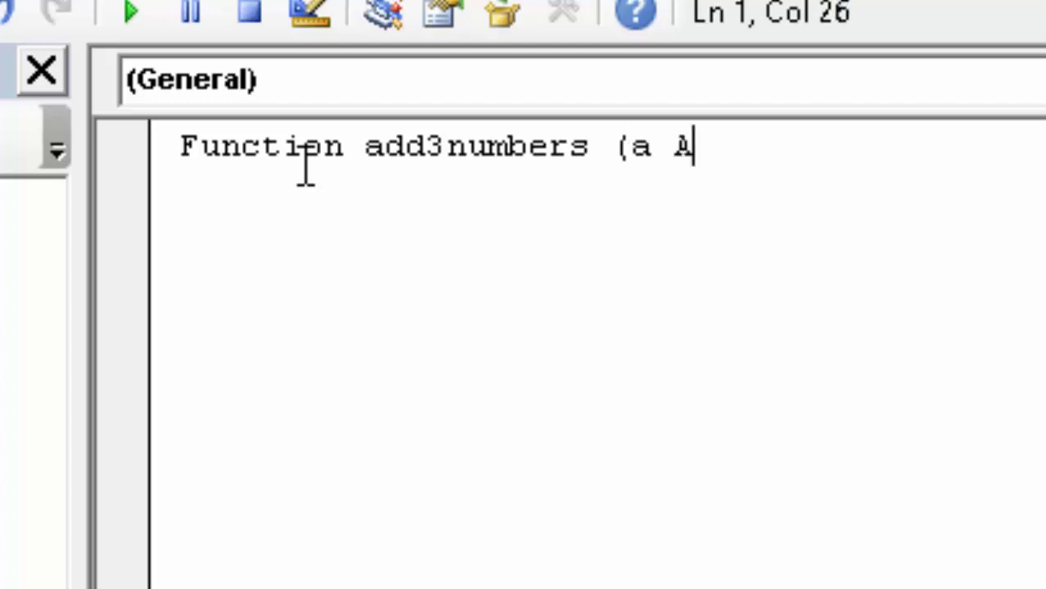
text(s )
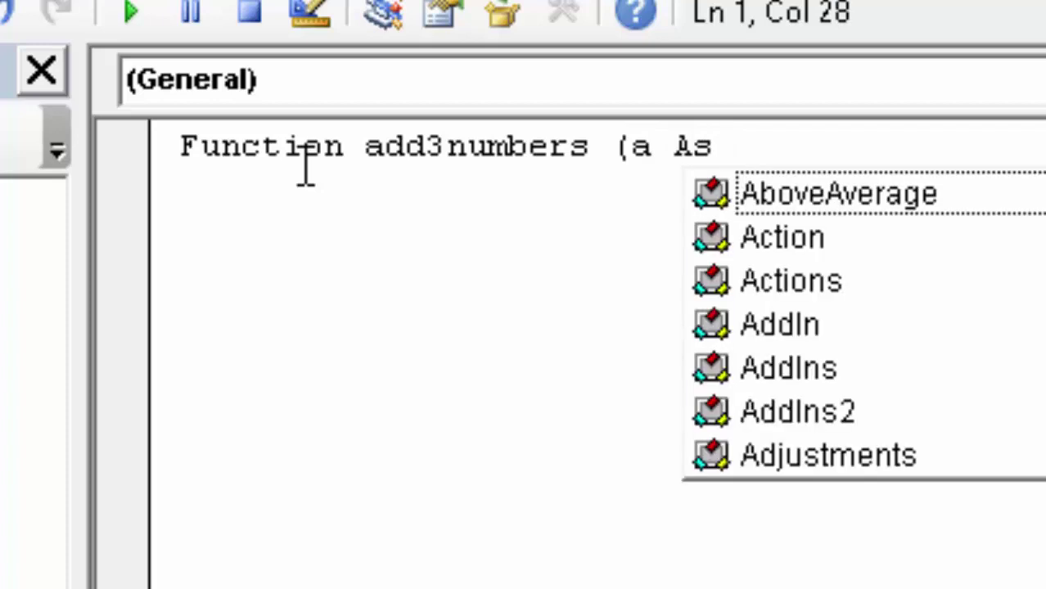
text(inte)
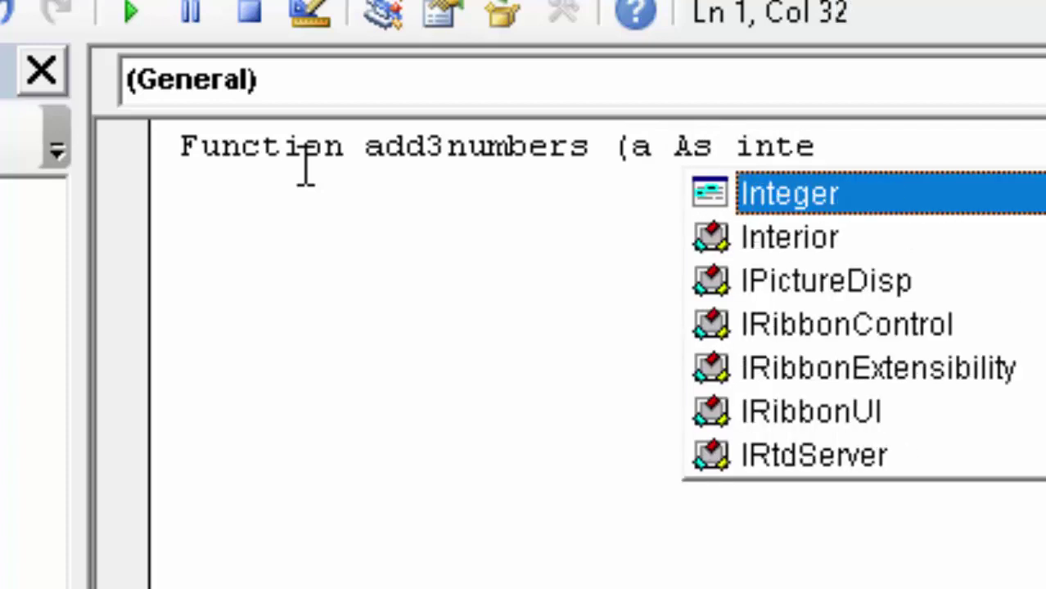
text(ger)
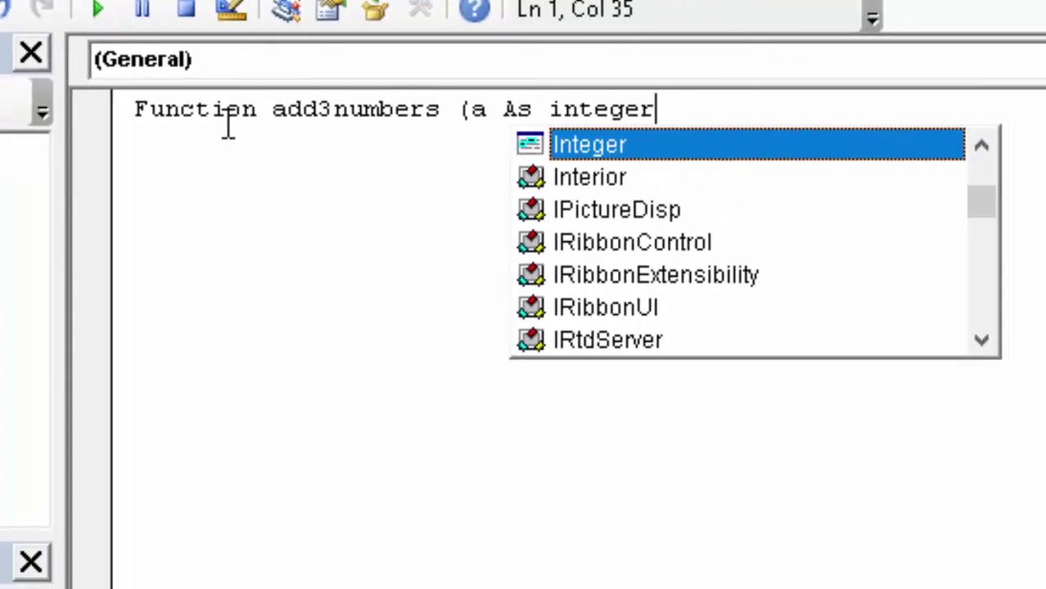
key(Tab)
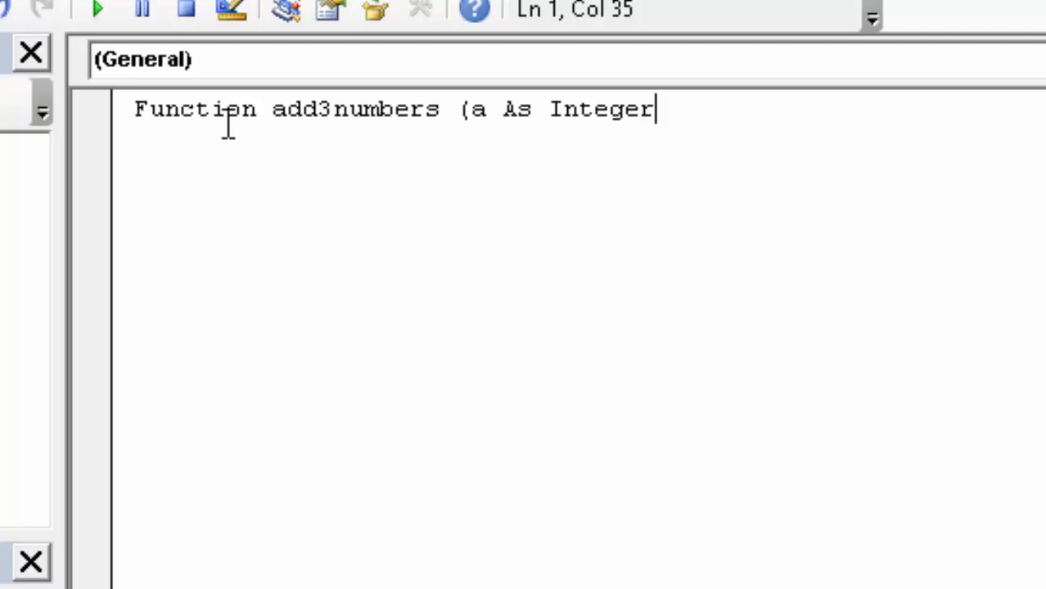
text(,)
text(b a)
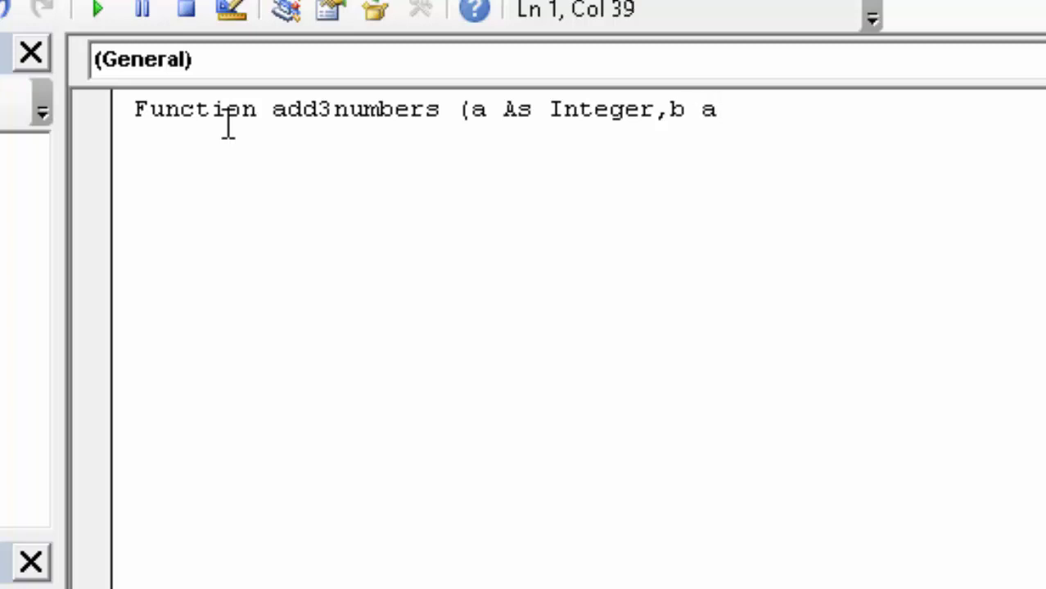
text(S)
Finish the header as 'Function add3numbers (a As Integer,b As Integer) As Integer'
key(BackSpace)
key(BackSpace)
text(As )
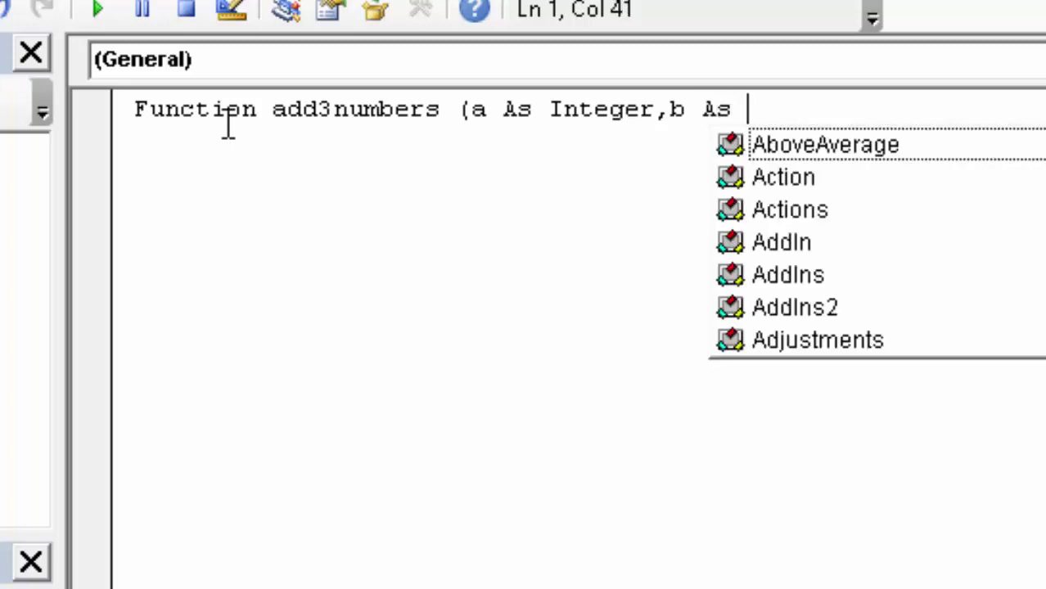
text(inter)
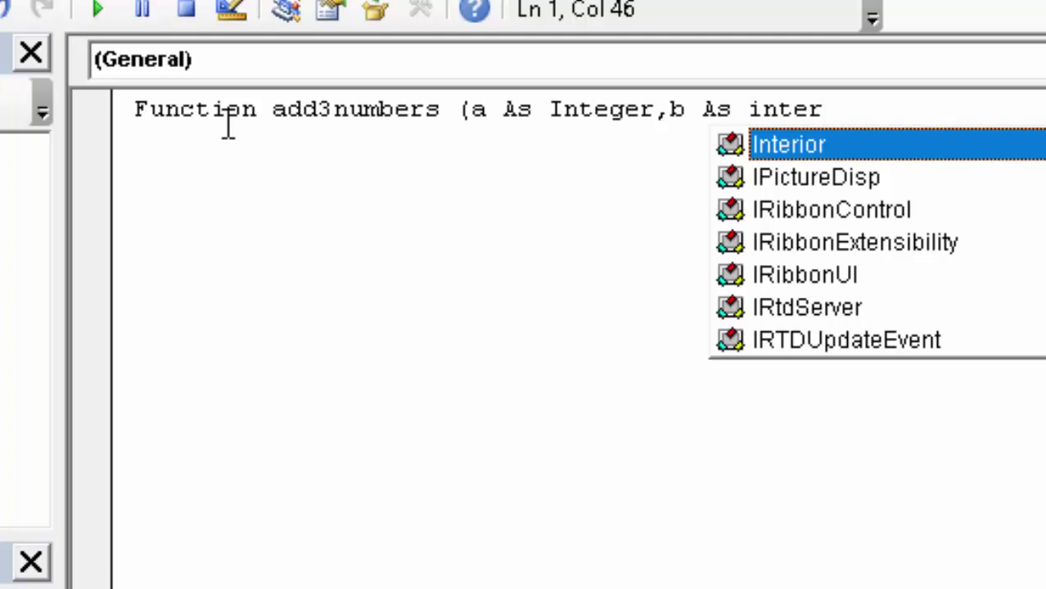
key(BackSpace)
text(g)
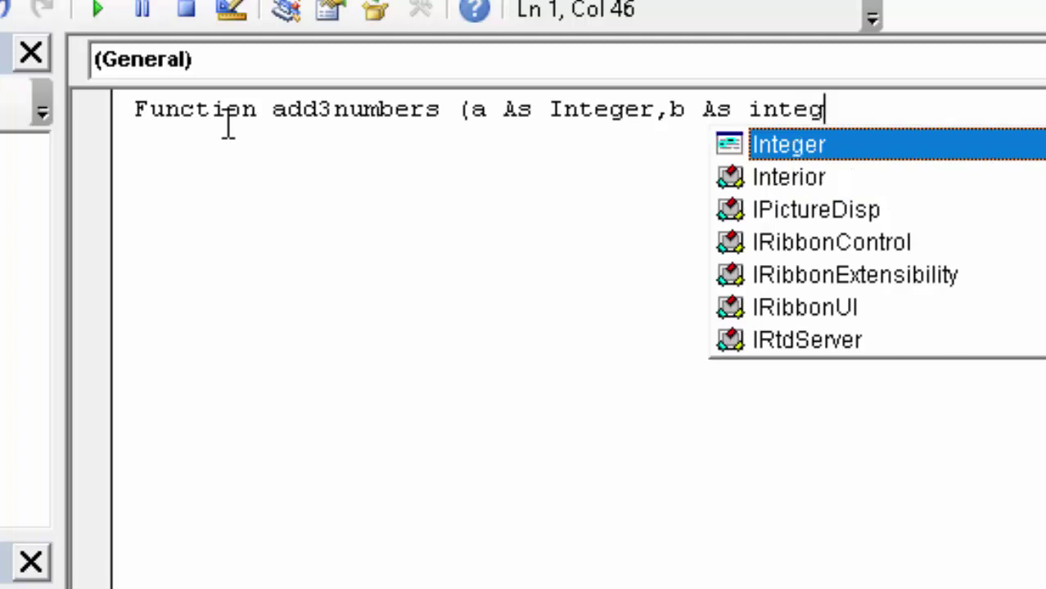
key(Tab)
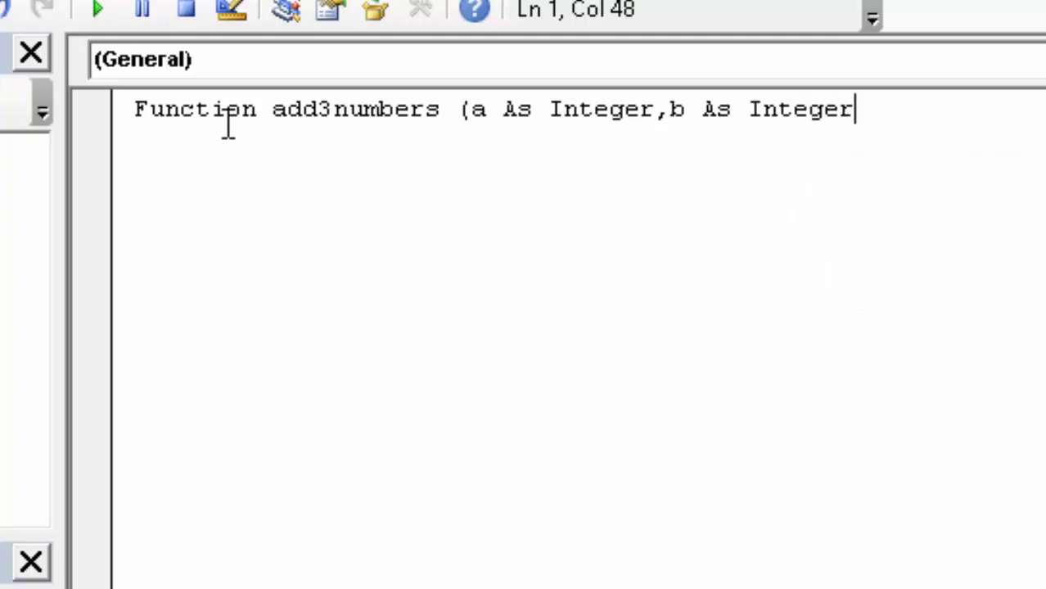
text())
text( As)
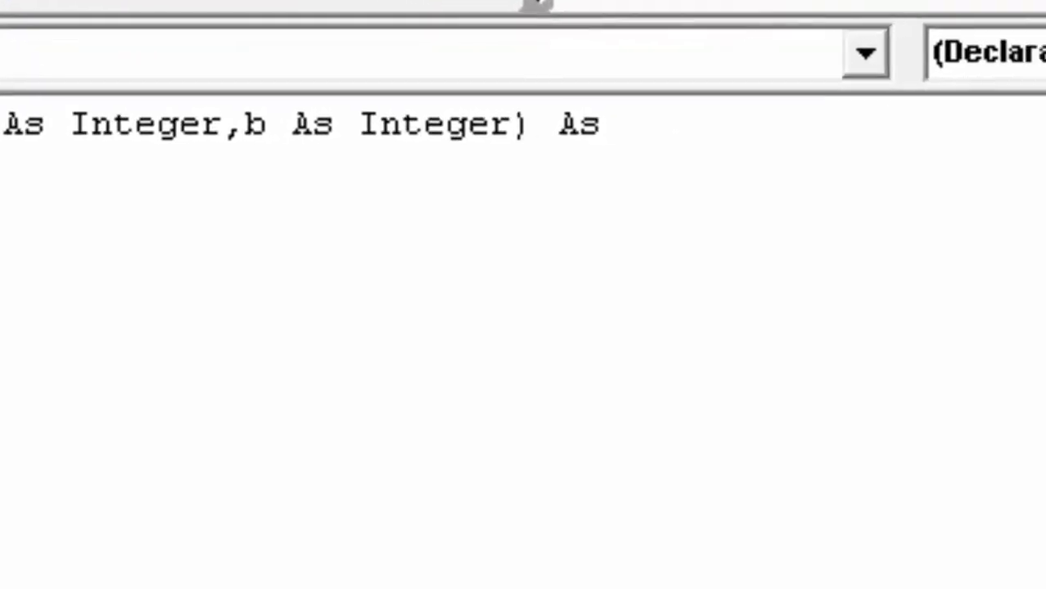
text( in)
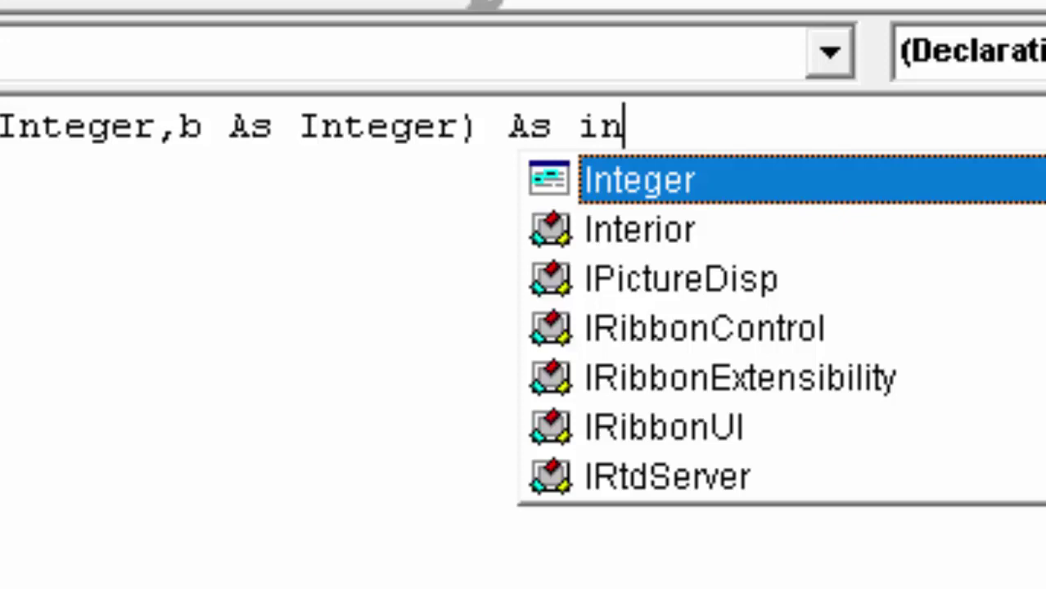
key(Tab)
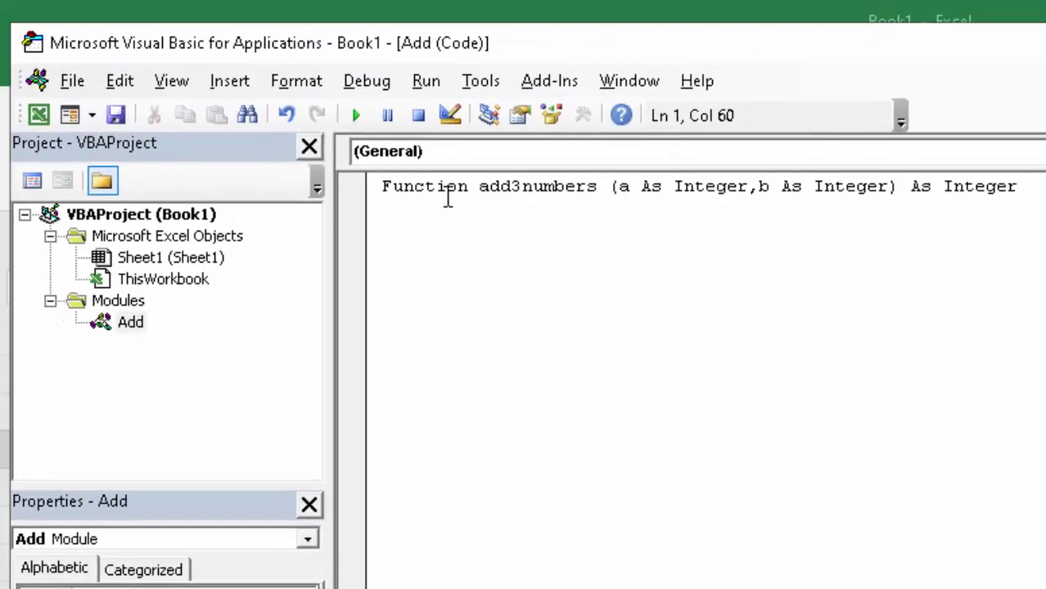
Add End Function below the header and write 'add3numbers = a' as the body line
key(Return)
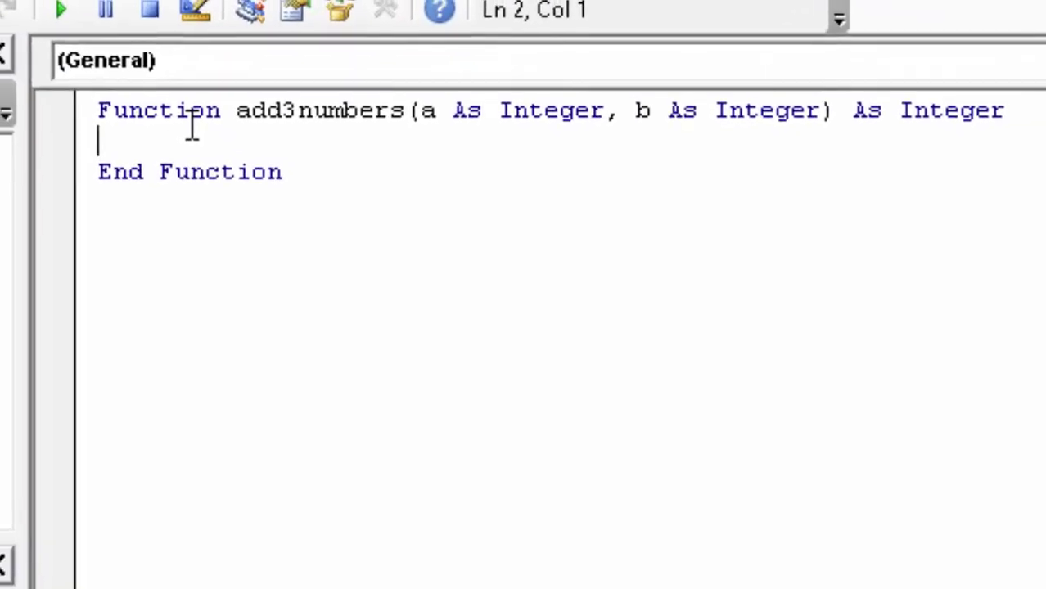
text(add)
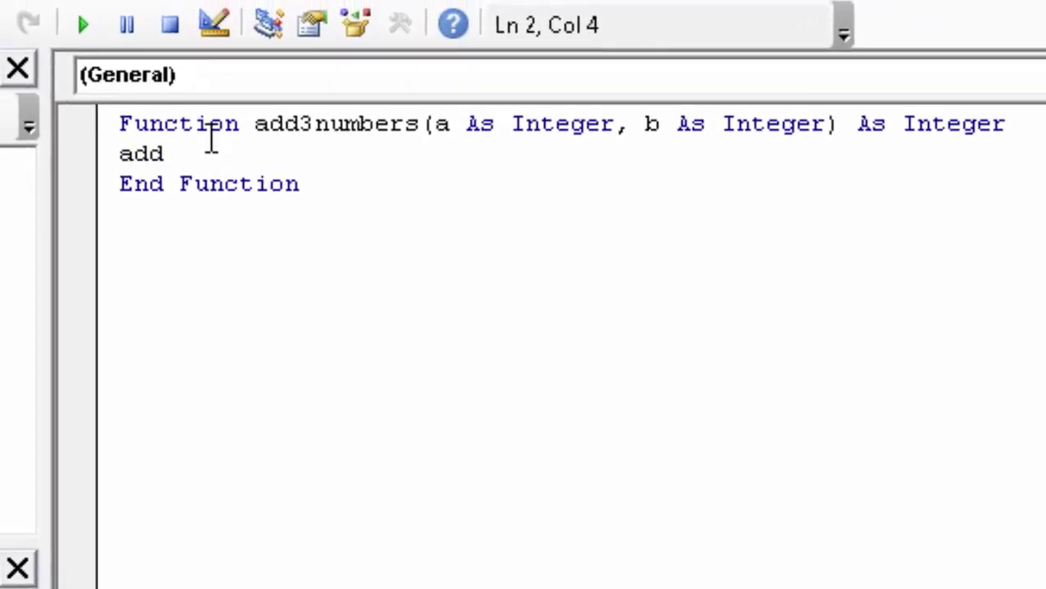
text(3)
text(numb)
text(ers)
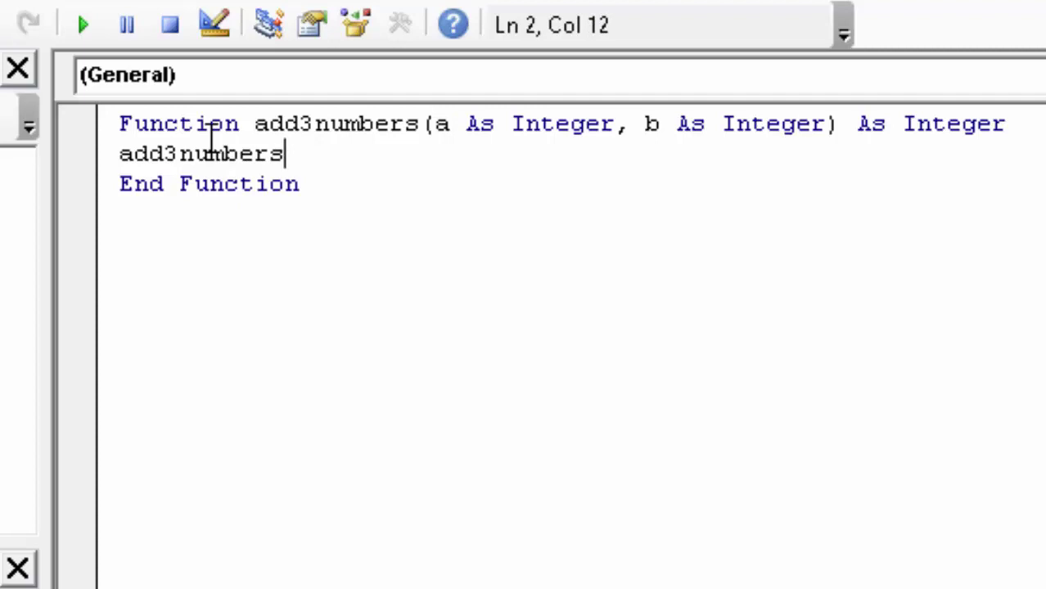
text(=)
key(BackSpace)
text(=)
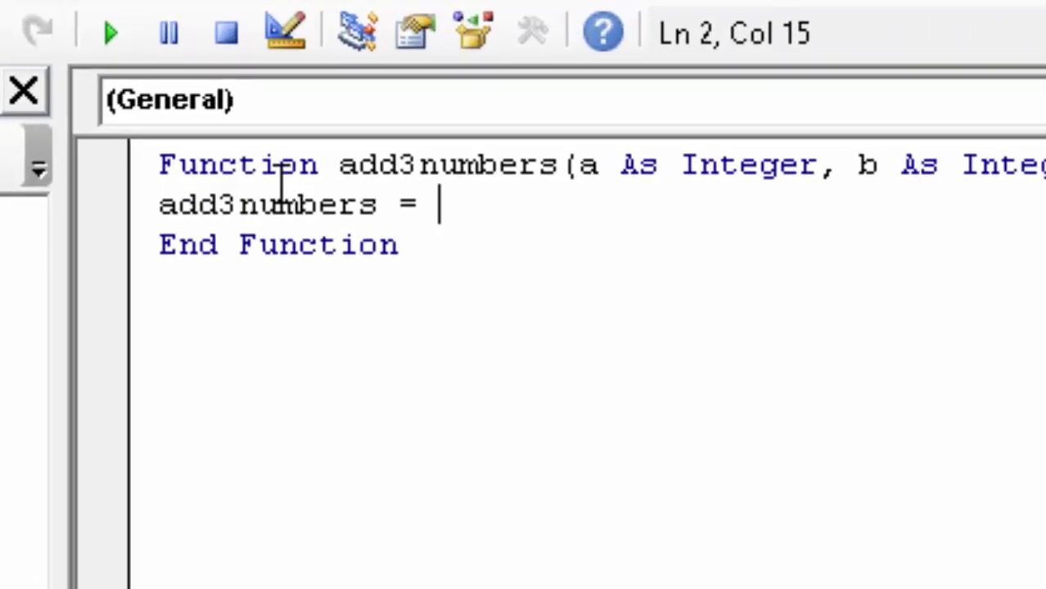
text(a)
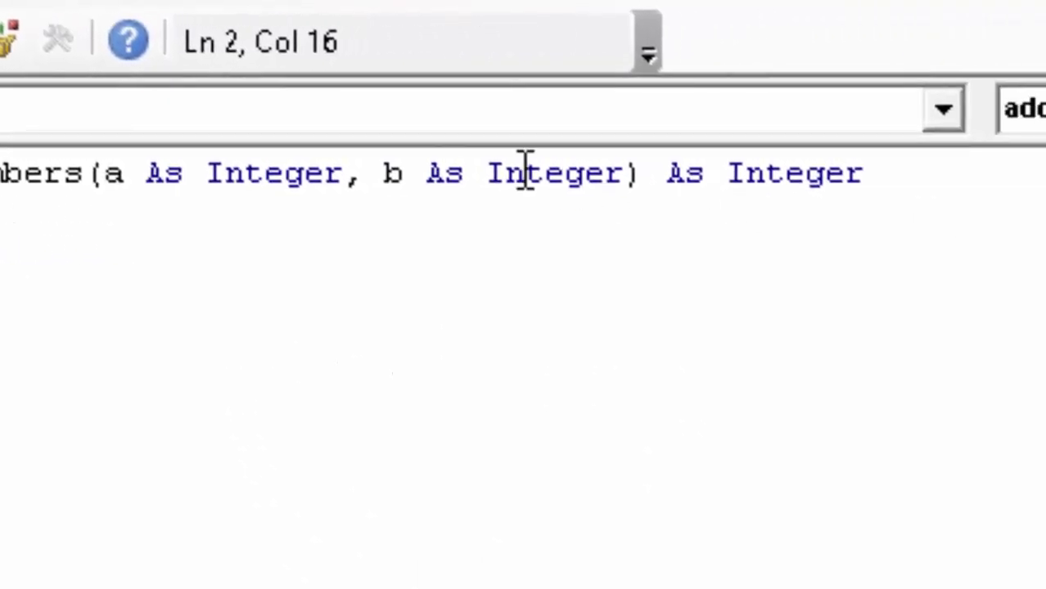
Insert ', c As Integer' before the header's closing parenthesis
click(626, 168)
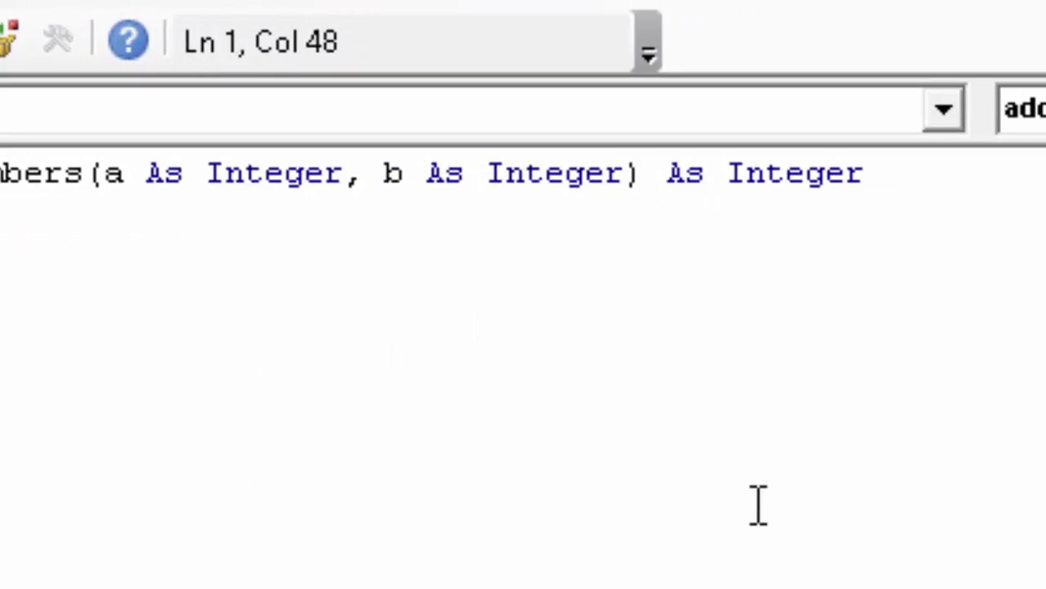
text(,)
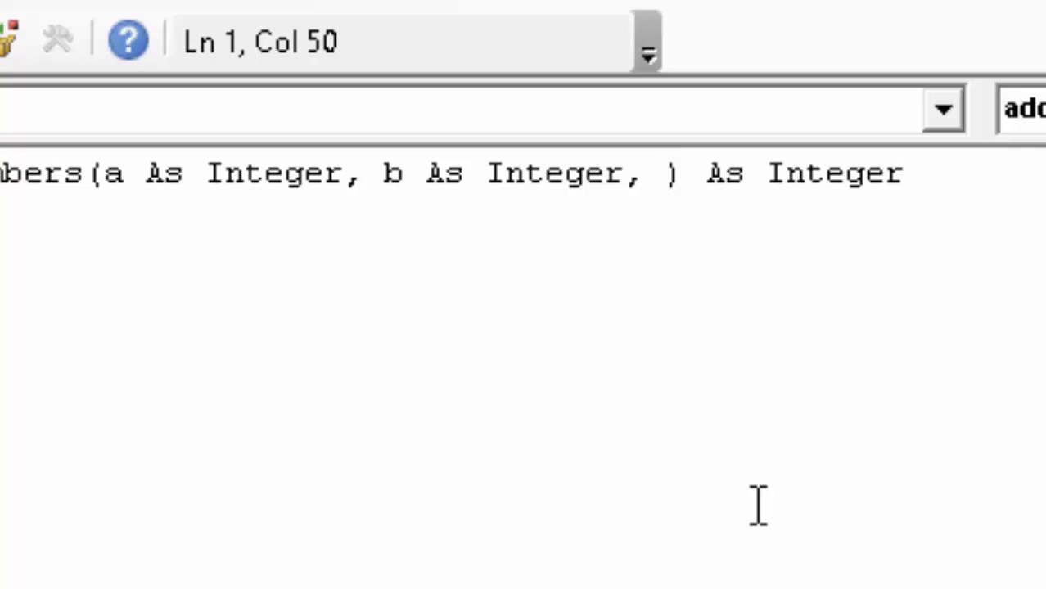
text( c)
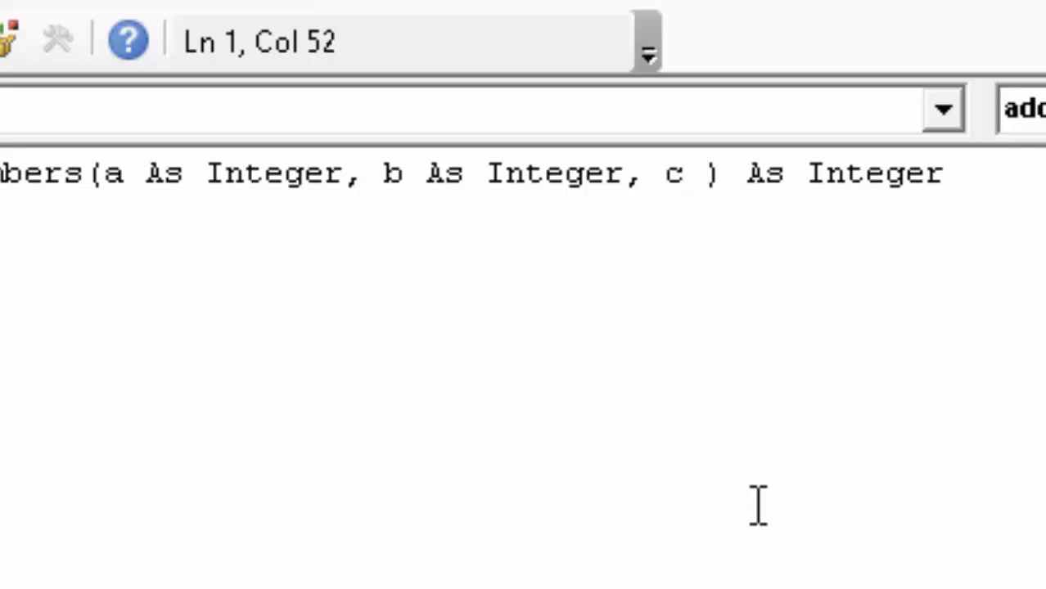
text( As)
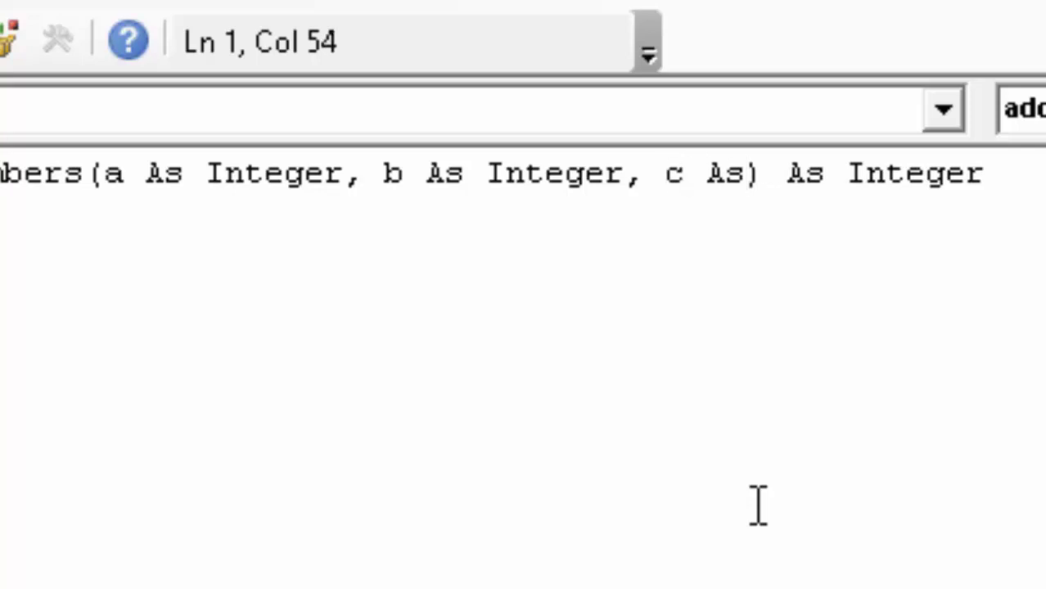
text( I)
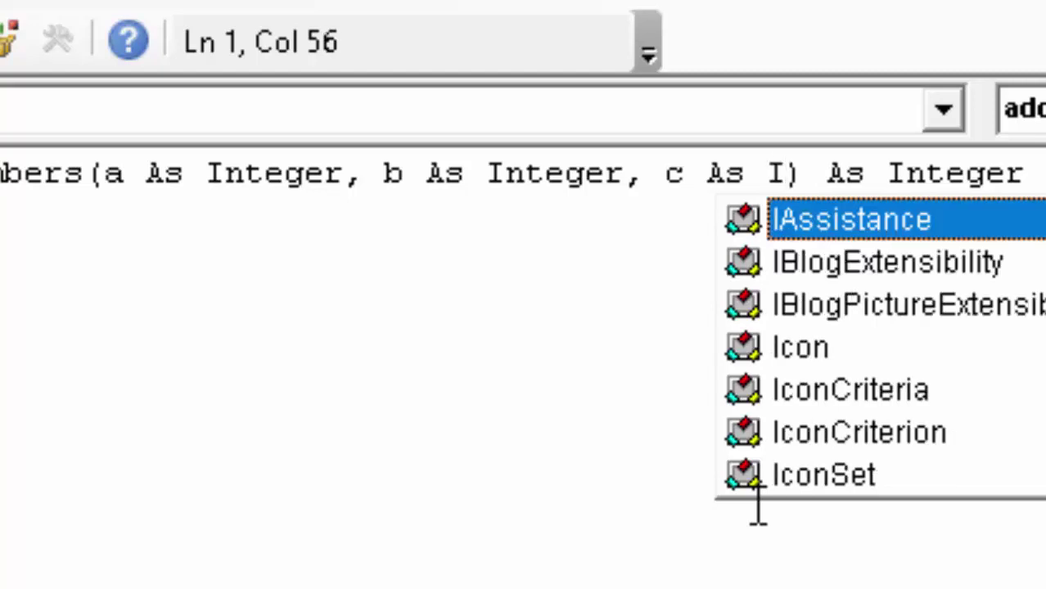
text(n)
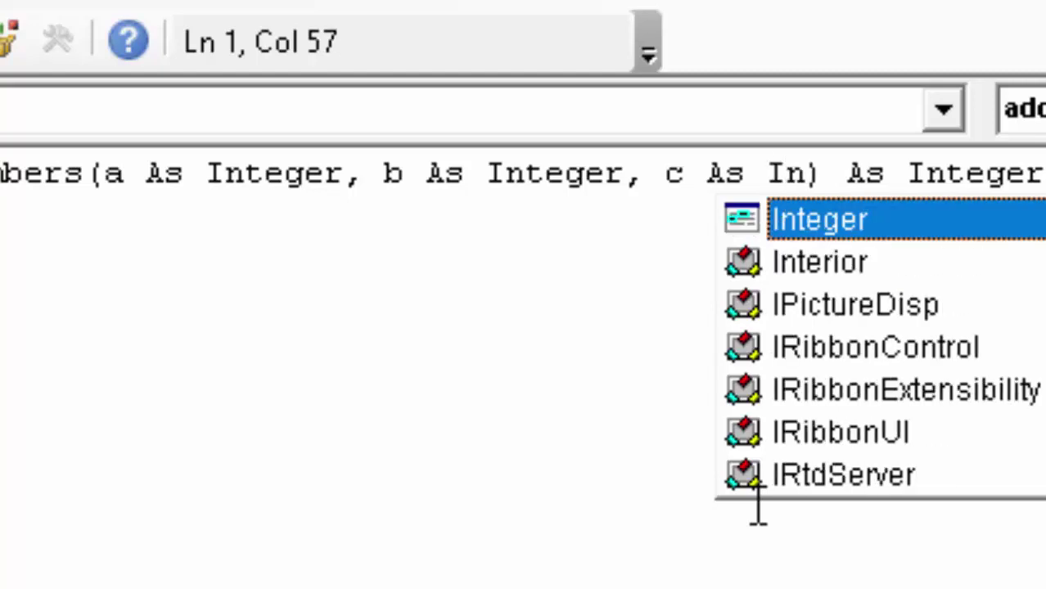
key(Tab)
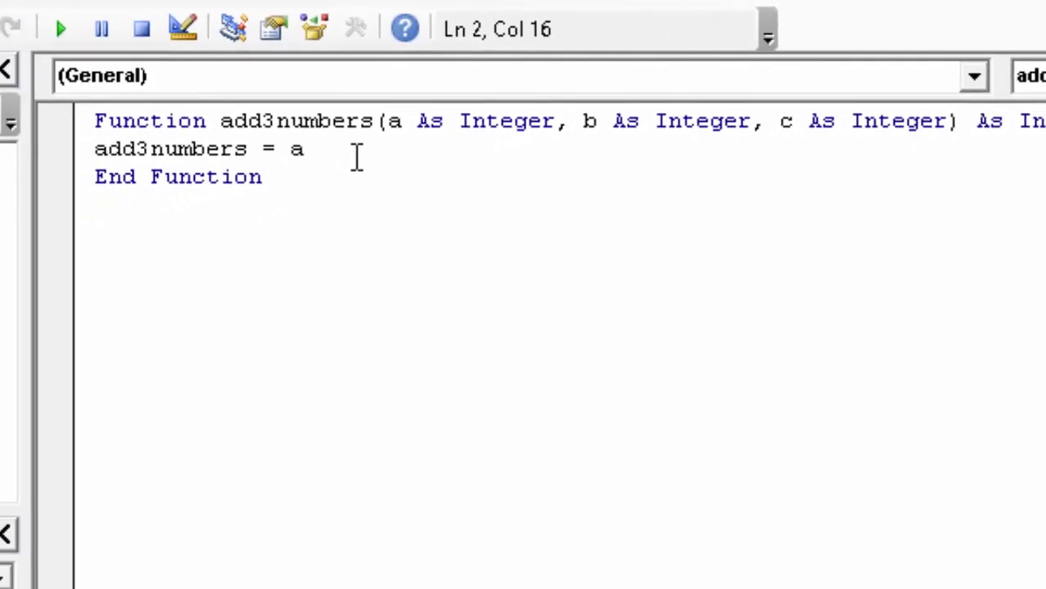
Extend the body line to 'add3numbers = a + b + c', fixing the spacing around b
text(+ )
text(b+)
text( c)
click(347, 148)
click(361, 150)
click(468, 148)
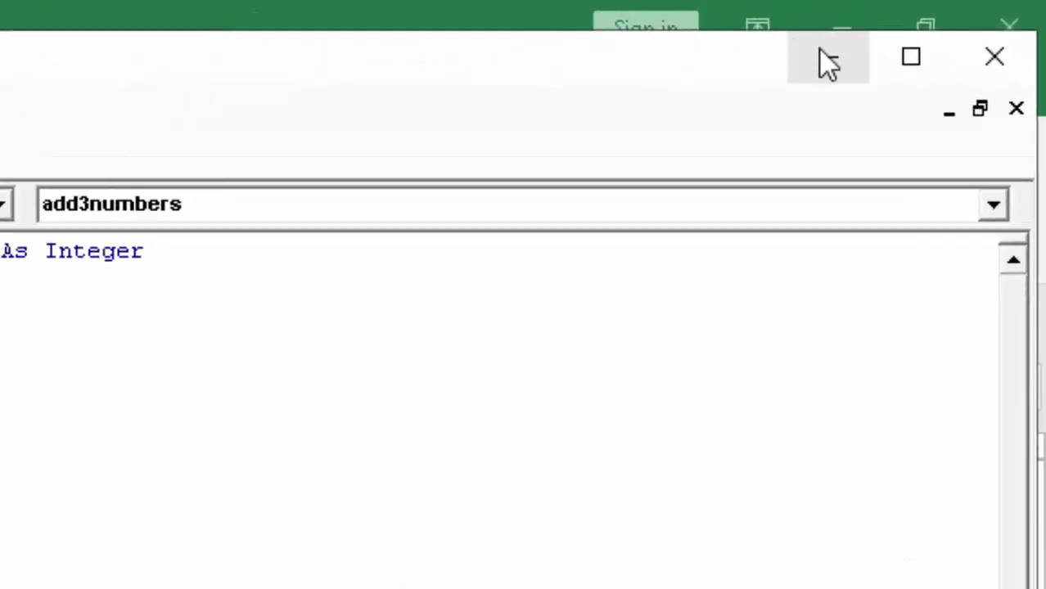
Minimize the editor and enter =add3numbers(4,8,9) in D2, which returns 21
click(818, 50)
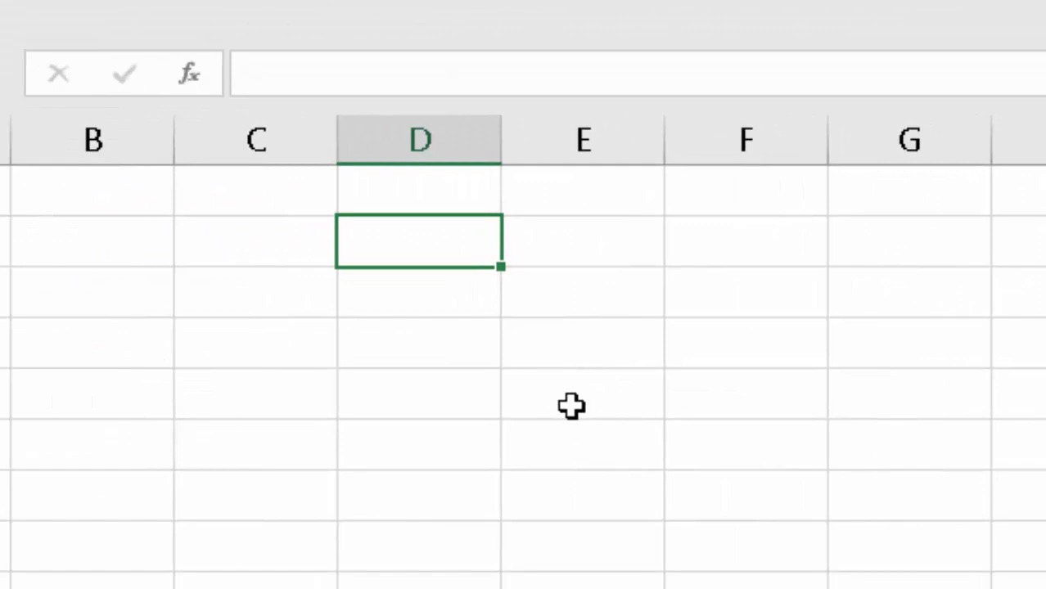
text(=)
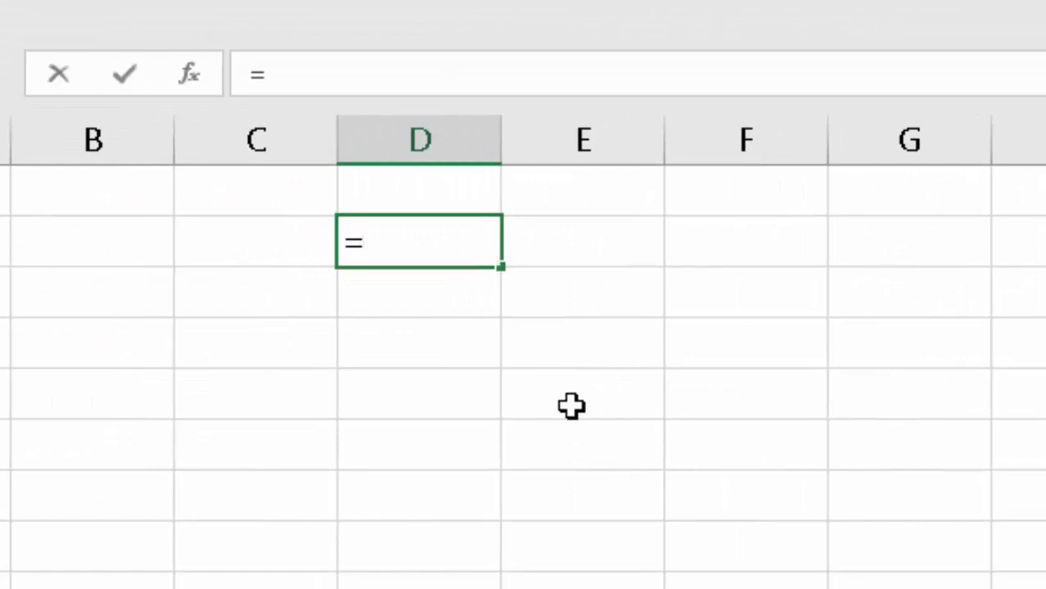
text(ad)
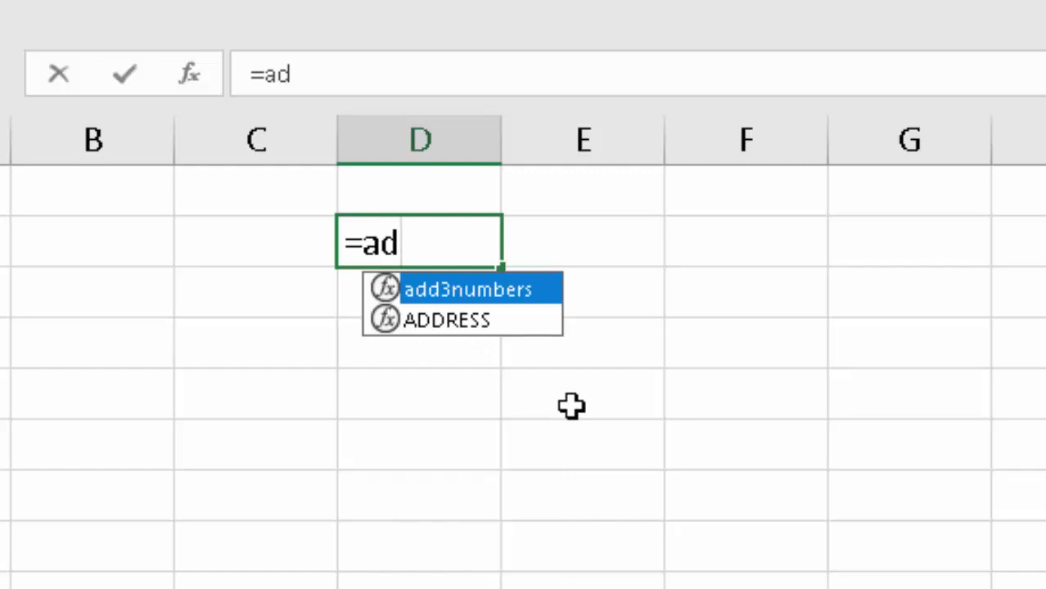
key(Tab)
text(4)
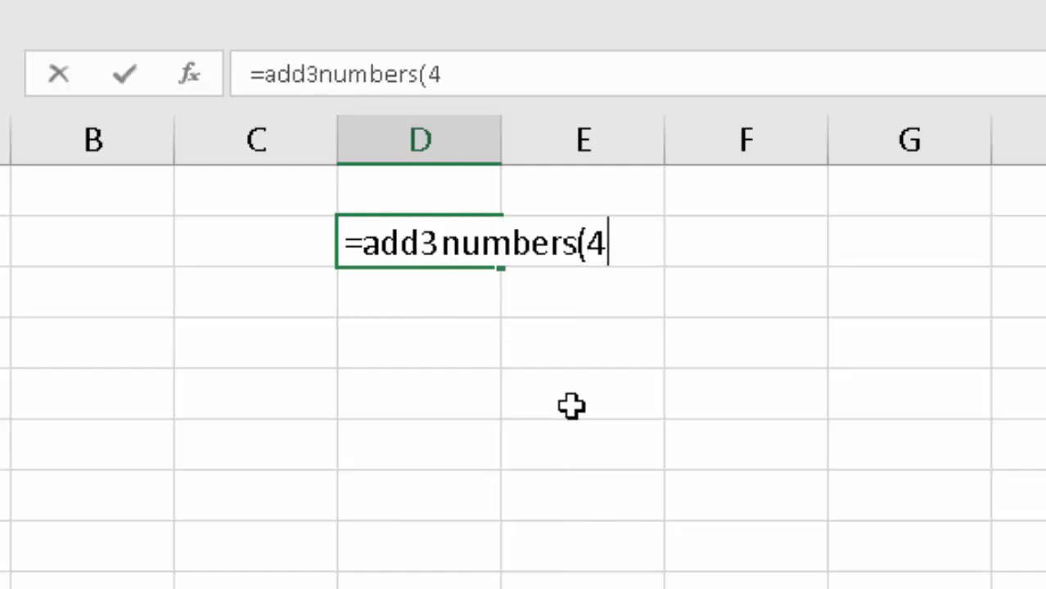
text(,8)
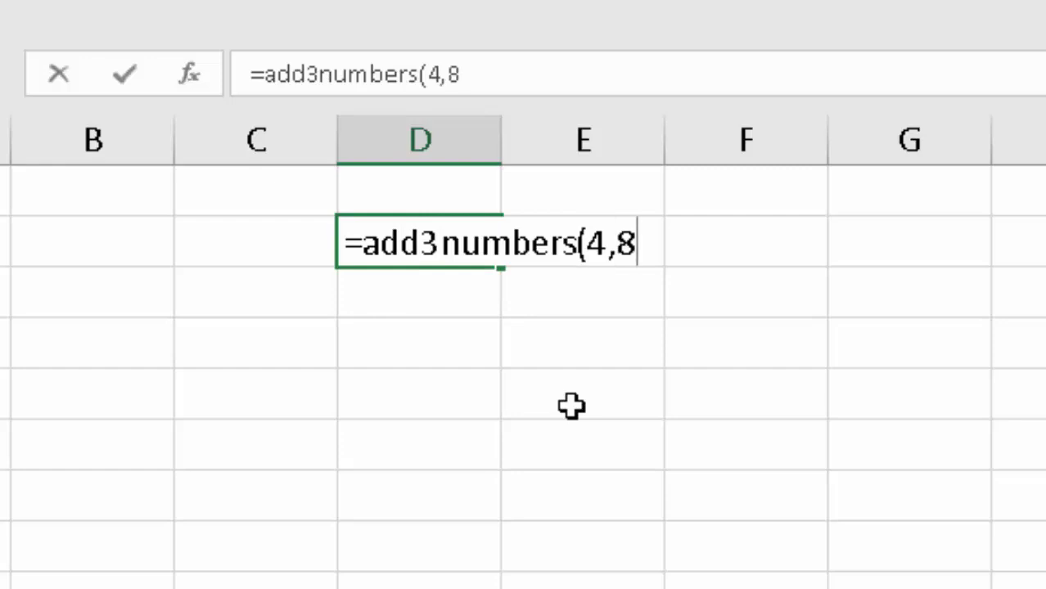
text(,9)
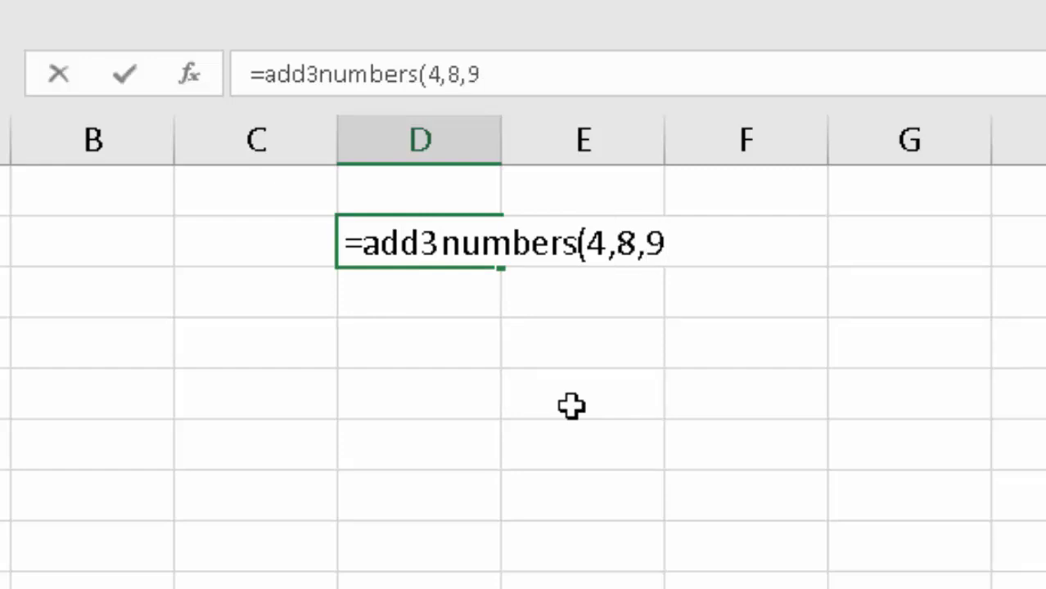
text())
key(Return)
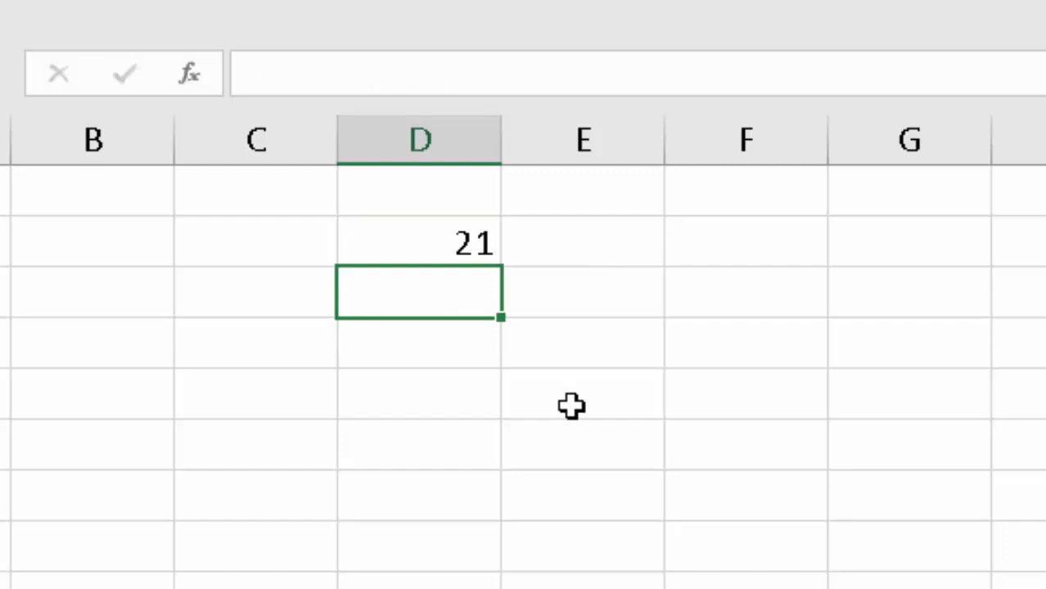
Check D2's formula, then enter =add3numbers(7,7,7) in F5 and confirm it shows 21
click(464, 242)
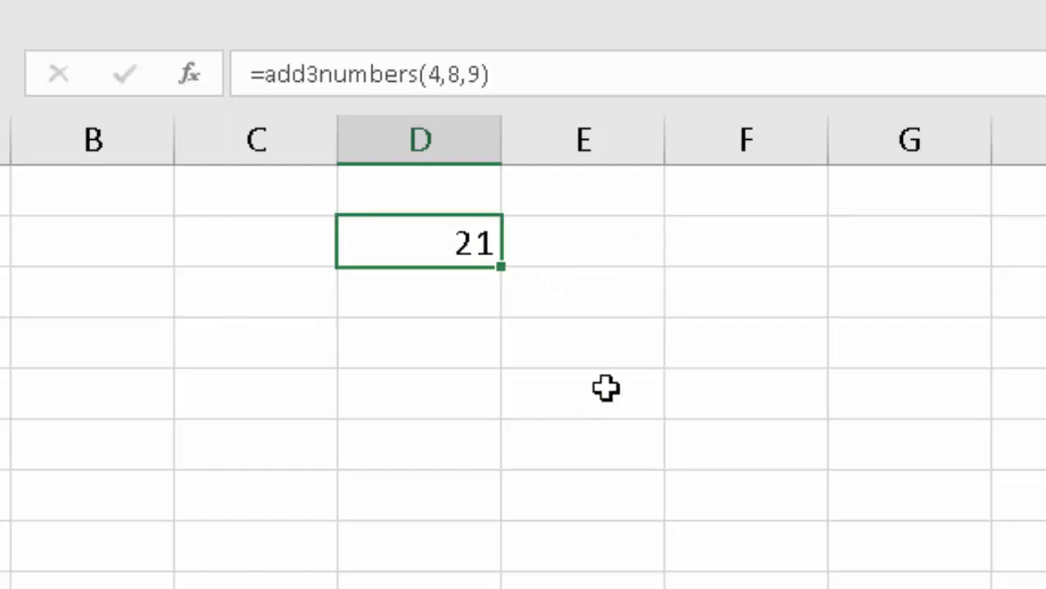
click(676, 388)
text(=)
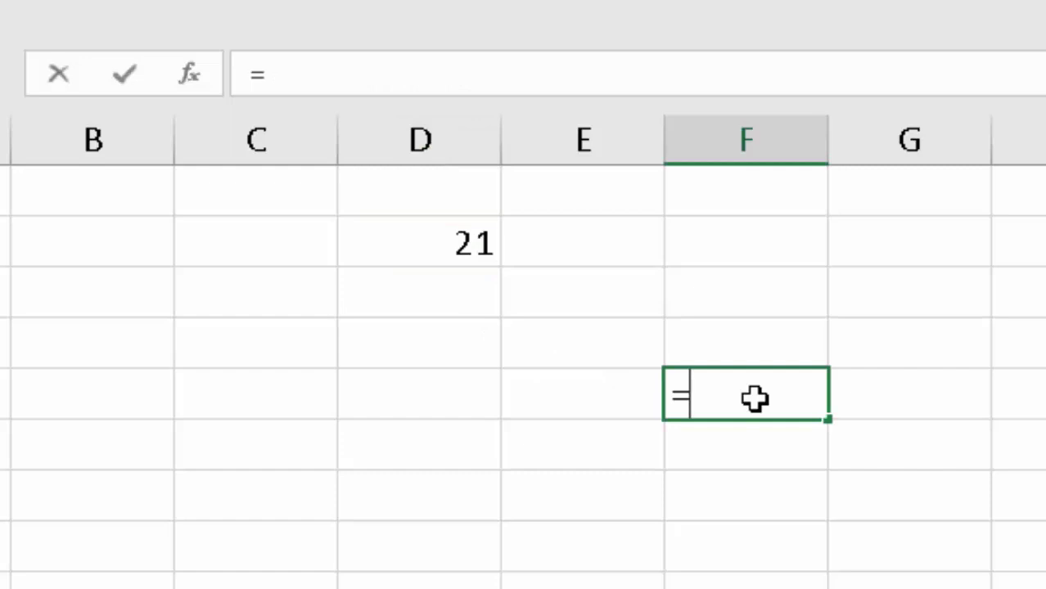
text(add)
key(Tab)
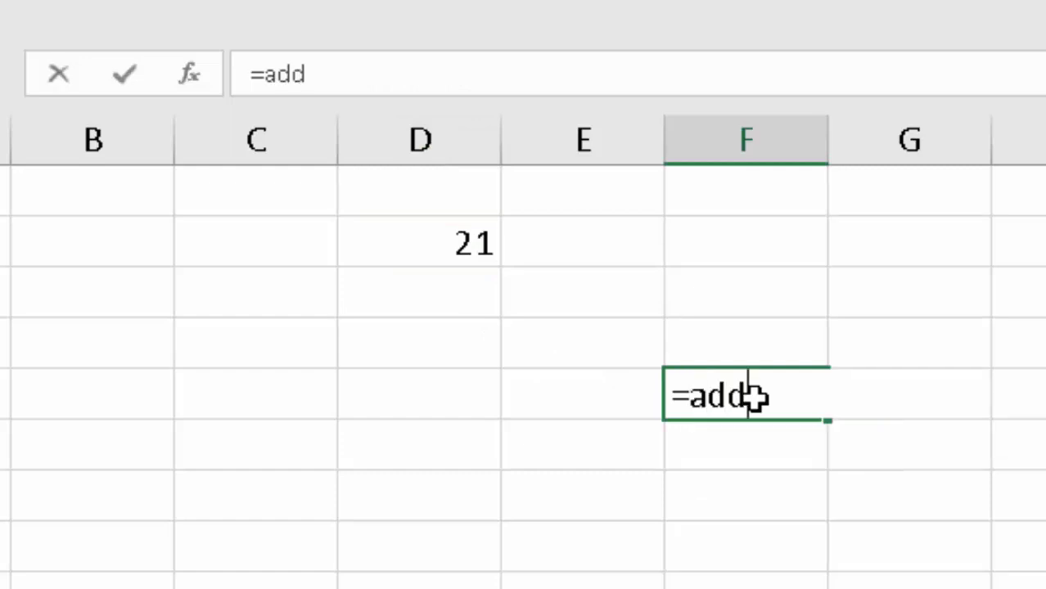
text(7)
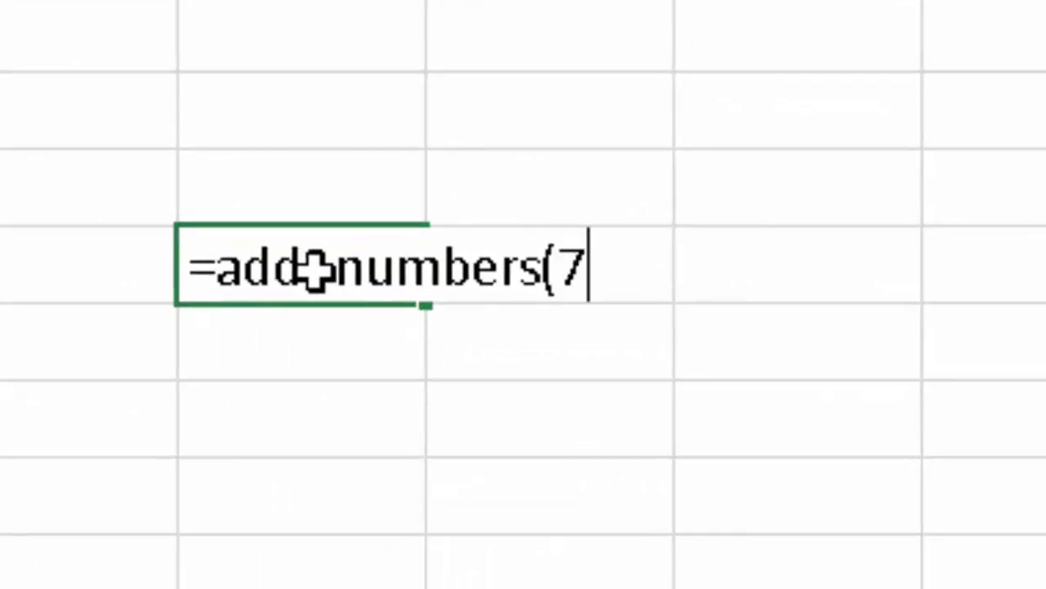
text(,7,7)
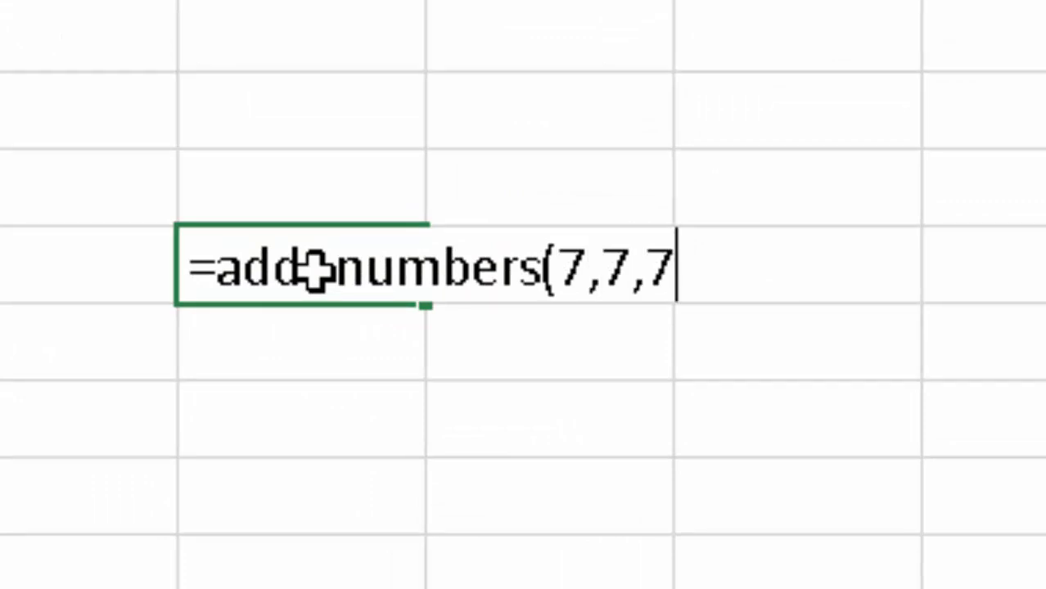
text())
key(Return)
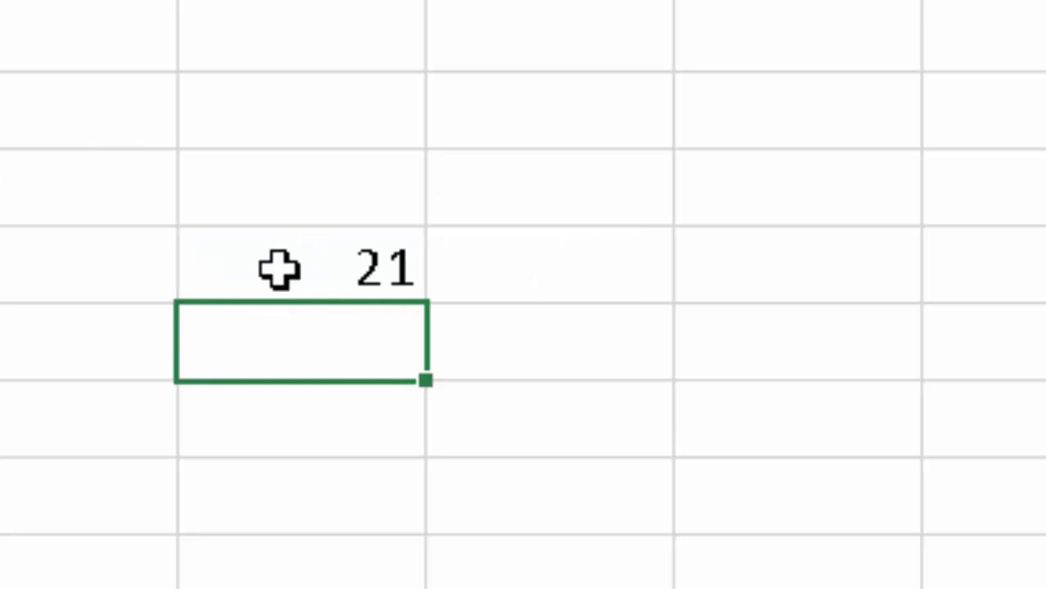
click(279, 269)
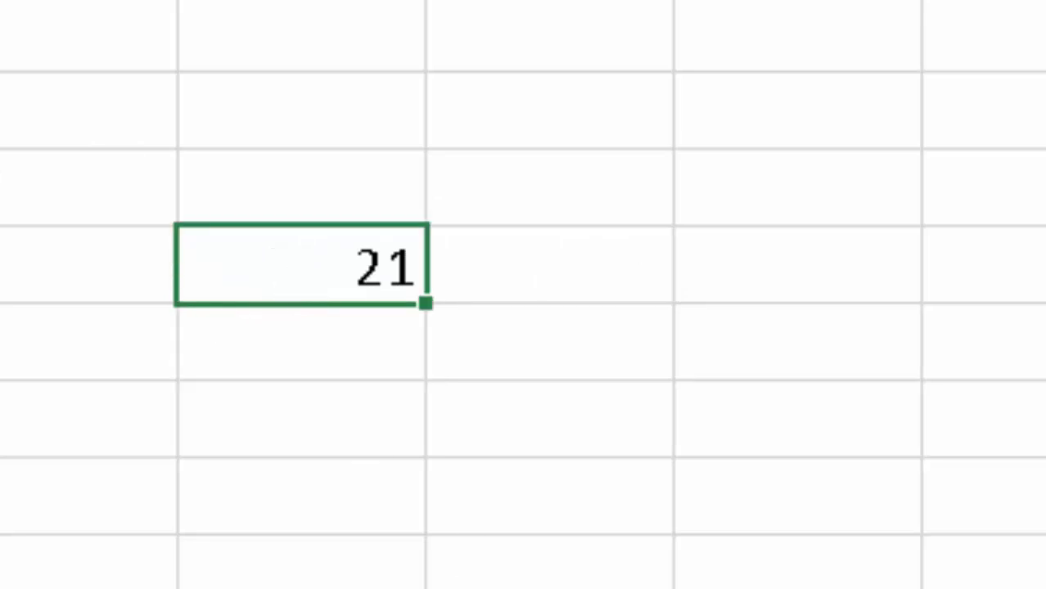